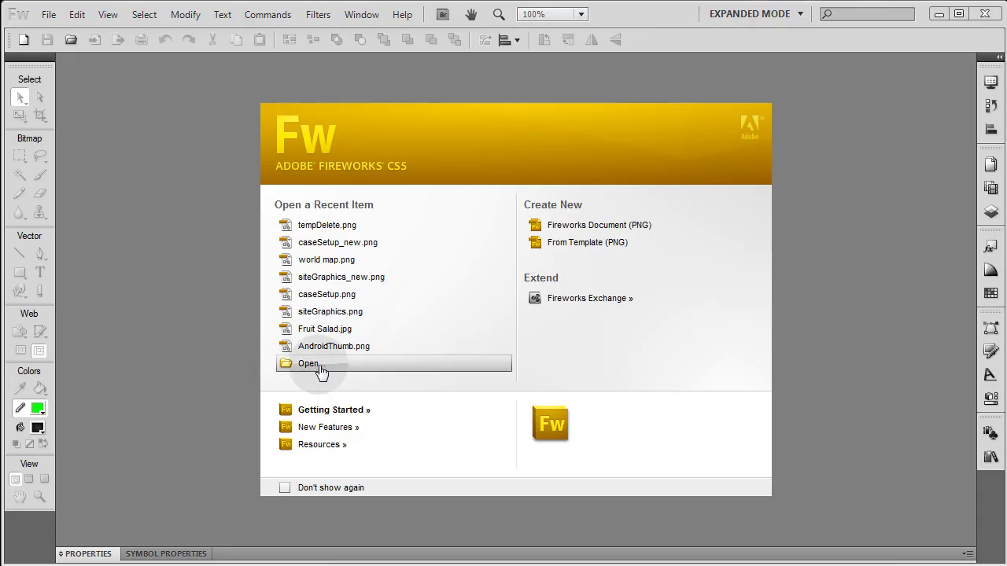
Open the existing world map.png file and expand the display of the document's properties.
{"action": "left_click", "coordinate": [317, 364]}
{"action": "left_click_drag", "start_coordinate": [710, 243], "coordinate": [710, 338]}
{"action": "double_click", "coordinate": [667, 411]}
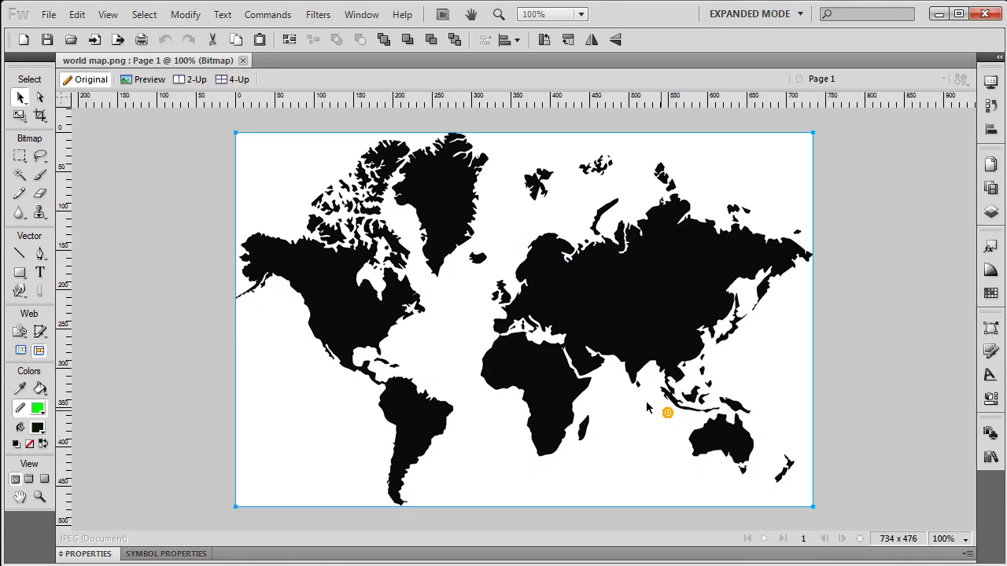
{"action": "left_click", "coordinate": [185, 305]}
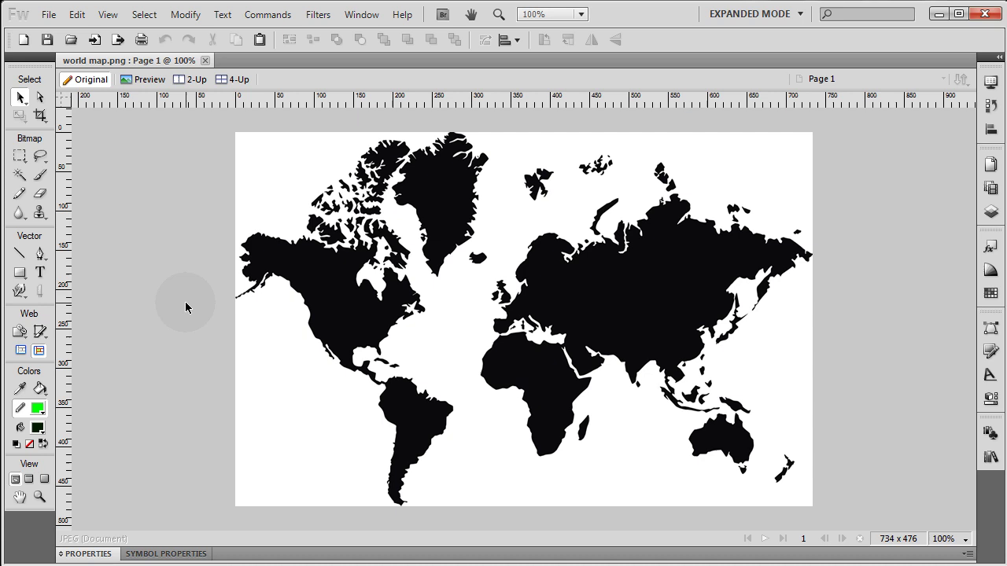
{"action": "double_click", "coordinate": [534, 555]}
{"action": "scroll", "coordinate": [871, 358], "scroll_direction": "up", "scroll_amount": 1}
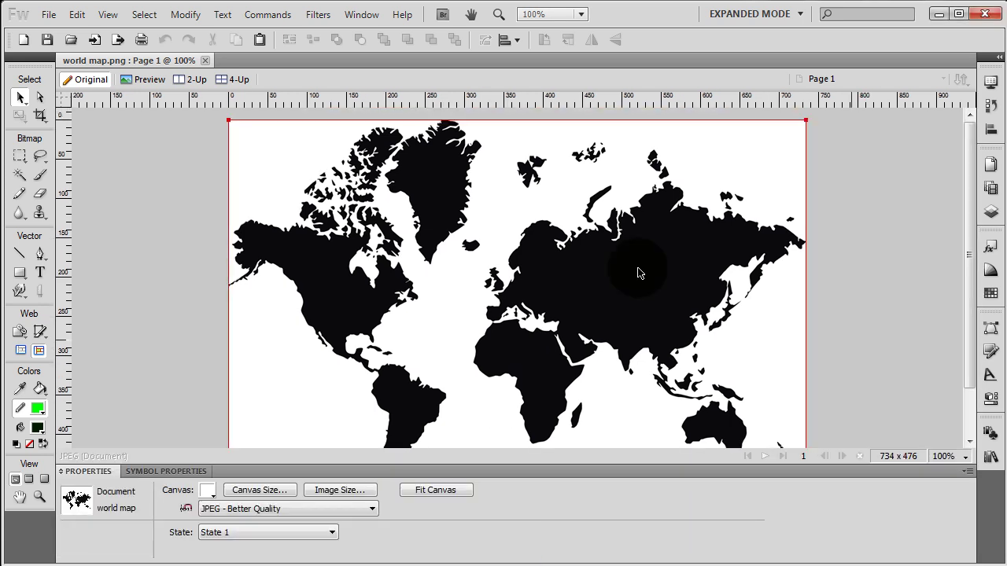
Select the connected North and South America landmass on the bitmap with the Magic Wand.
{"action": "left_click", "coordinate": [297, 261]}
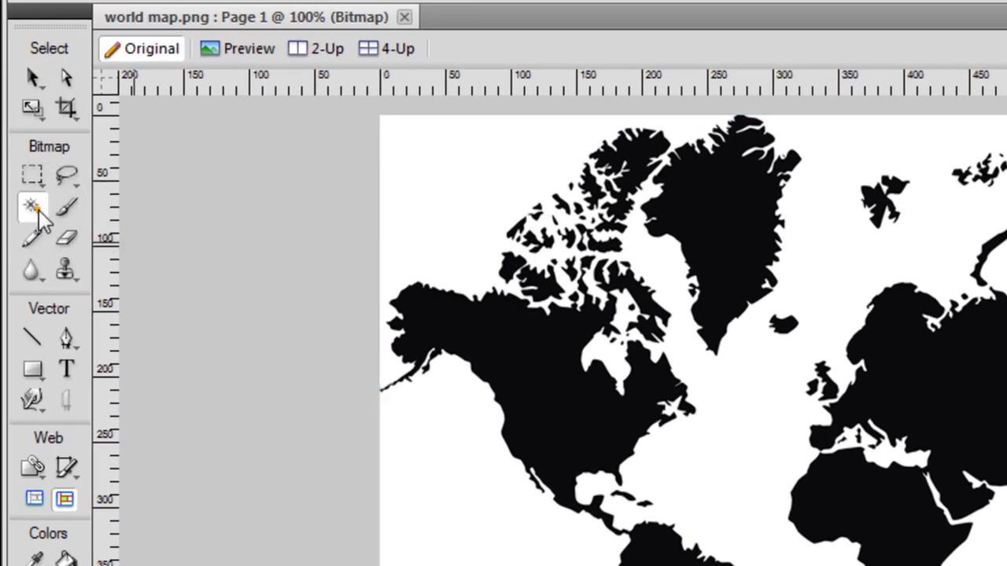
{"action": "left_click", "coordinate": [32, 206]}
{"action": "left_click", "coordinate": [539, 344]}
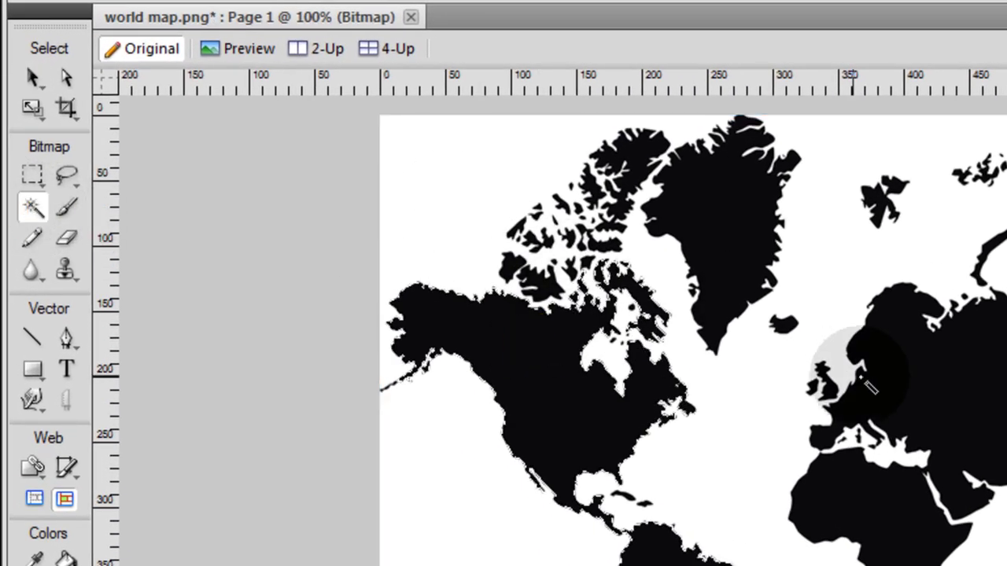
{"action": "scroll", "coordinate": [582, 363], "scroll_direction": "down", "scroll_amount": 2}
{"action": "scroll", "coordinate": [580, 398], "scroll_direction": "down", "scroll_amount": 2}
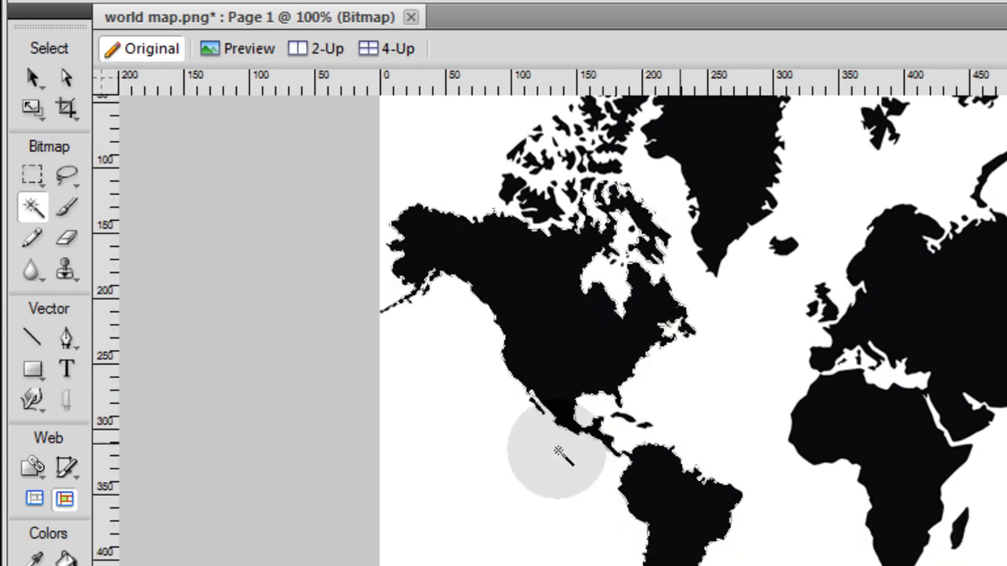
{"action": "scroll", "coordinate": [730, 405], "scroll_direction": "up", "scroll_amount": 3}
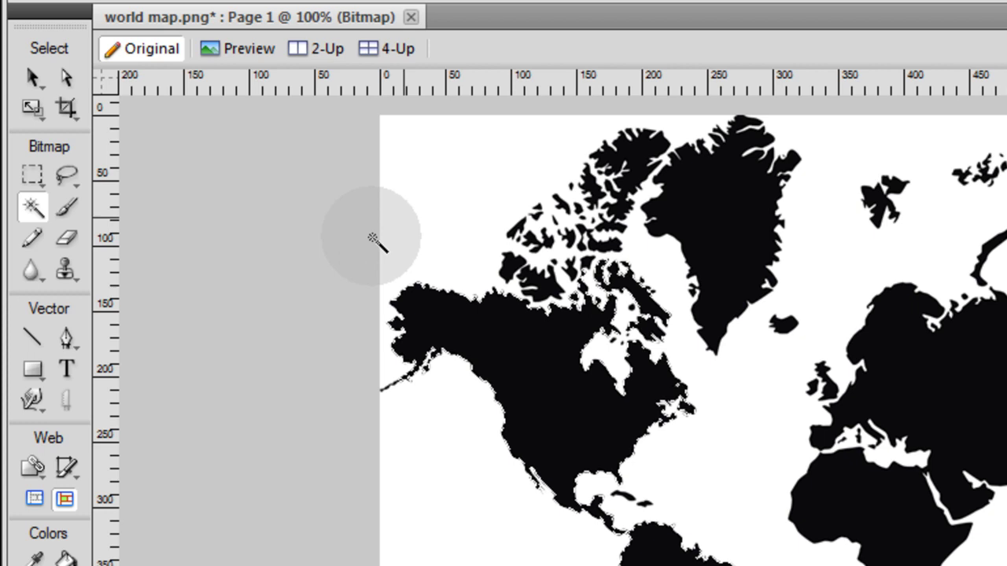
Try to move a separate bitmap copy of the Americas across the map, and undo it.
{"action": "left_click", "coordinate": [66, 368]}
{"action": "left_click", "coordinate": [33, 76]}
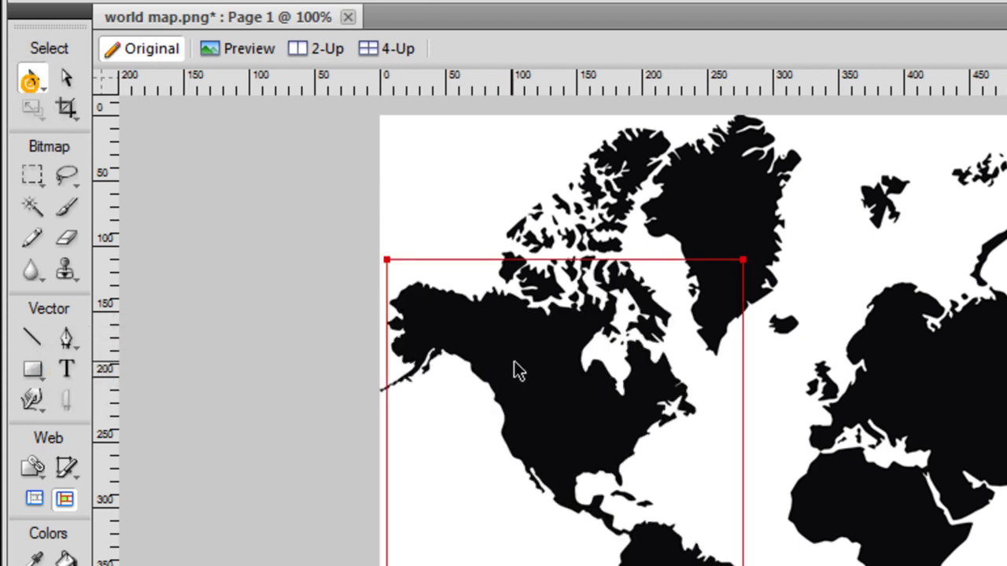
{"action": "left_click", "coordinate": [538, 358]}
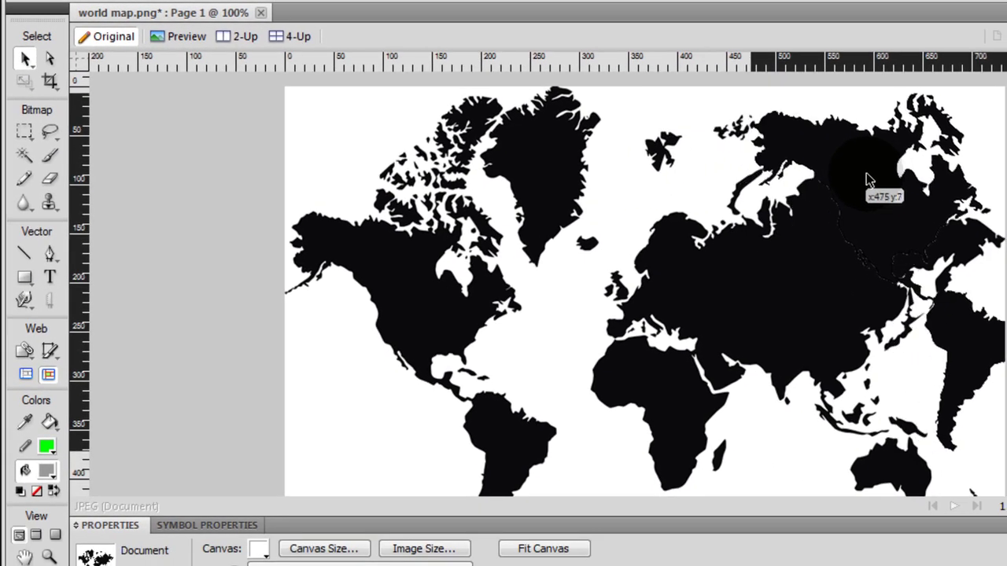
{"action": "left_click_drag", "start_coordinate": [810, 199], "coordinate": [428, 226]}
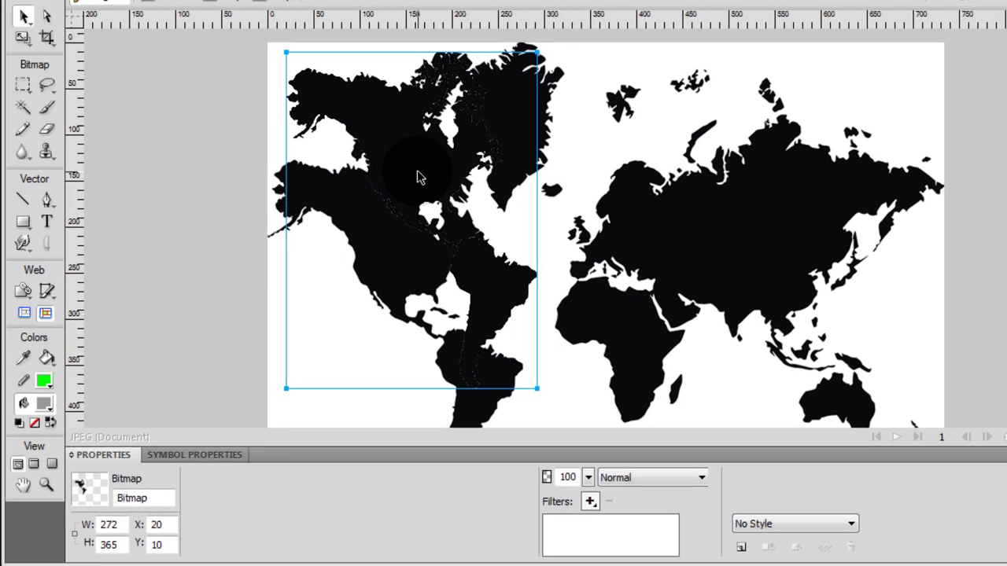
{"action": "left_click_drag", "start_coordinate": [419, 177], "coordinate": [500, 188]}
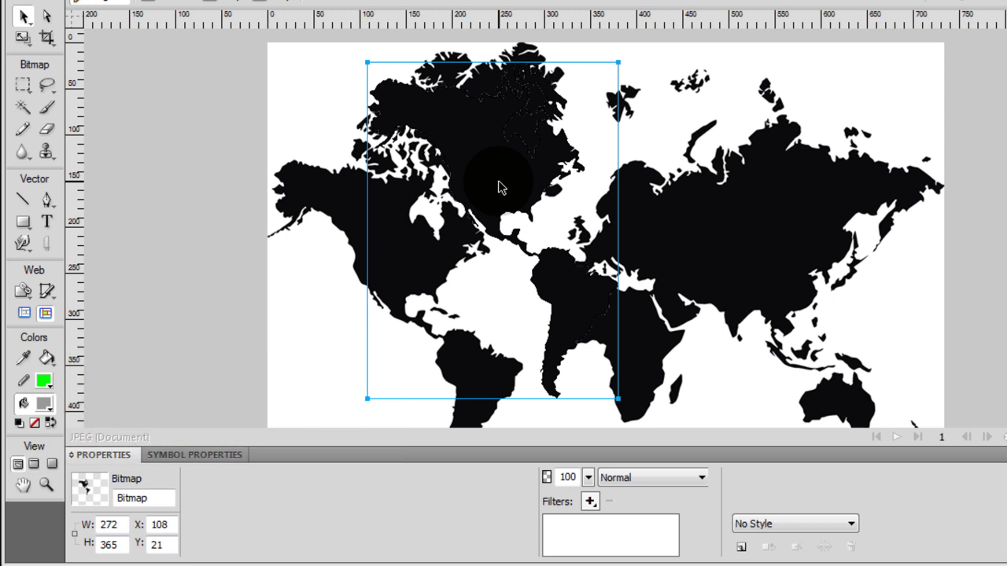
{"action": "key", "text": "ctrl+z"}
Select the Americas with the Magic Wand and add Africa, Eurasia and Australia to the same marquee selection.
{"action": "left_click", "coordinate": [304, 170]}
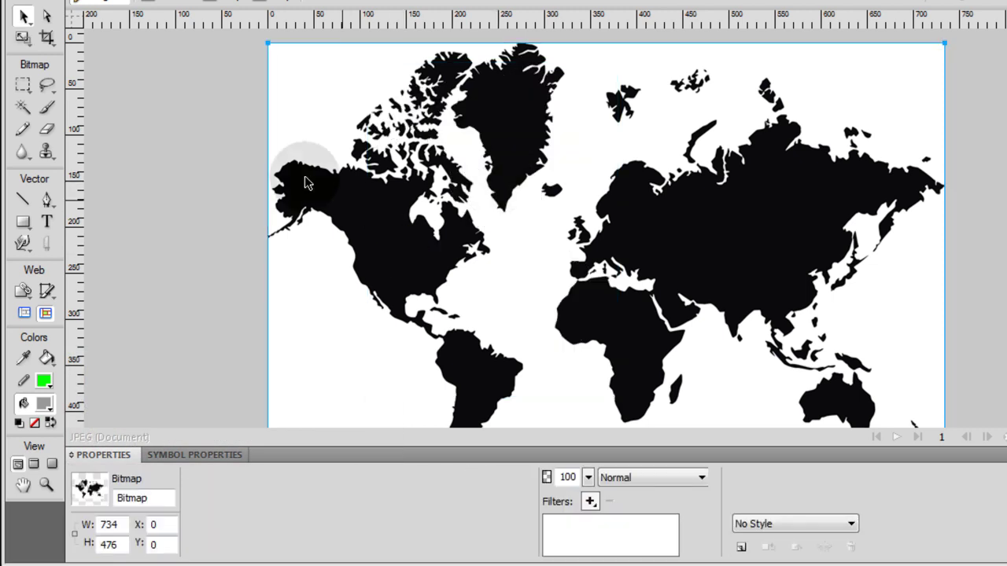
{"action": "left_click", "coordinate": [24, 110]}
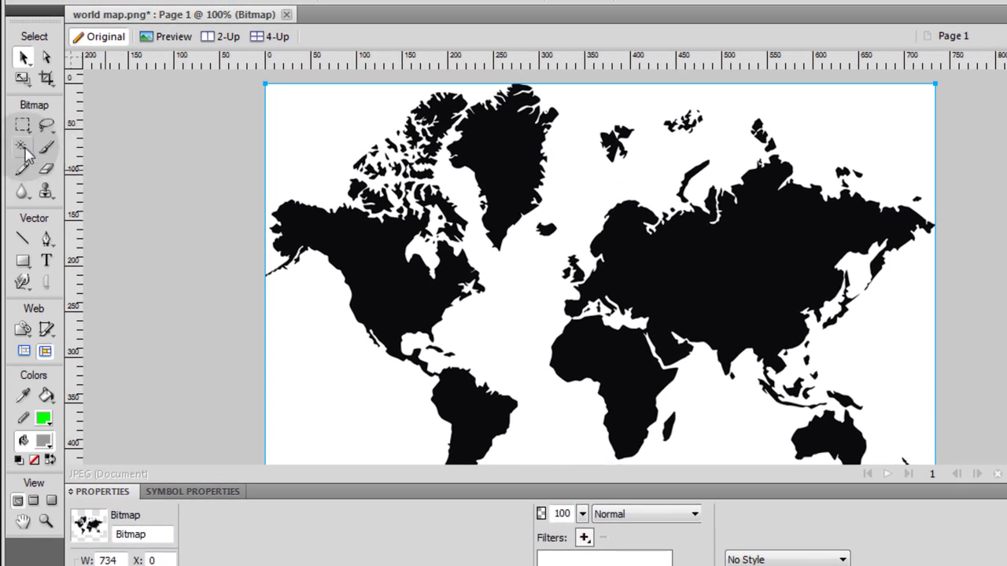
{"action": "left_click", "coordinate": [24, 150]}
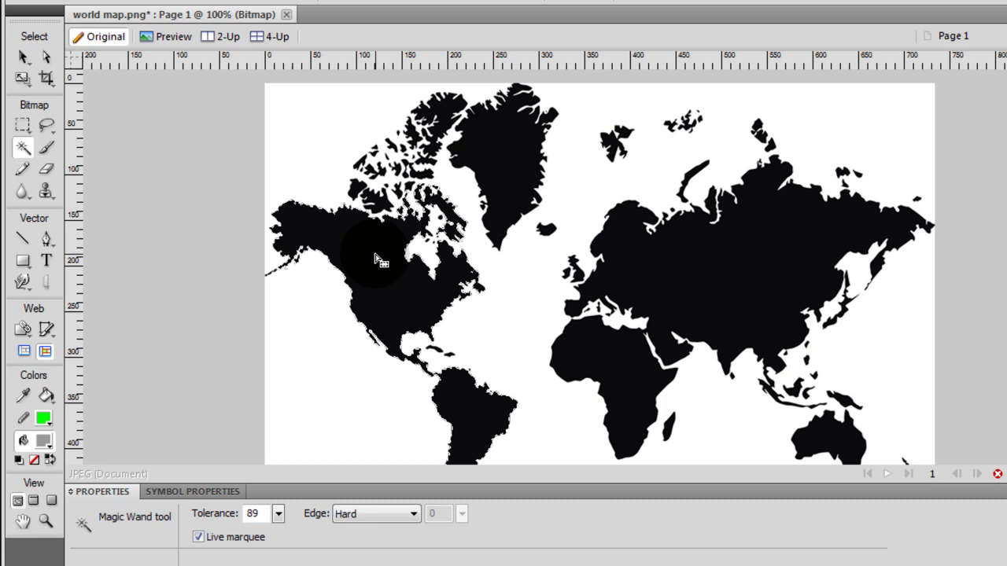
{"action": "scroll", "coordinate": [376, 259], "scroll_direction": "down", "scroll_amount": 1}
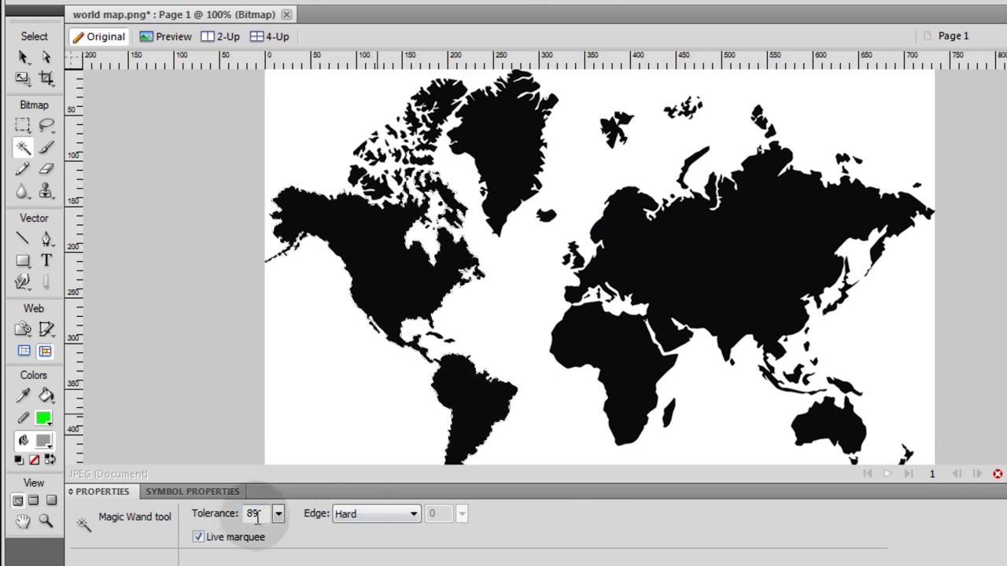
{"action": "left_click", "coordinate": [393, 513]}
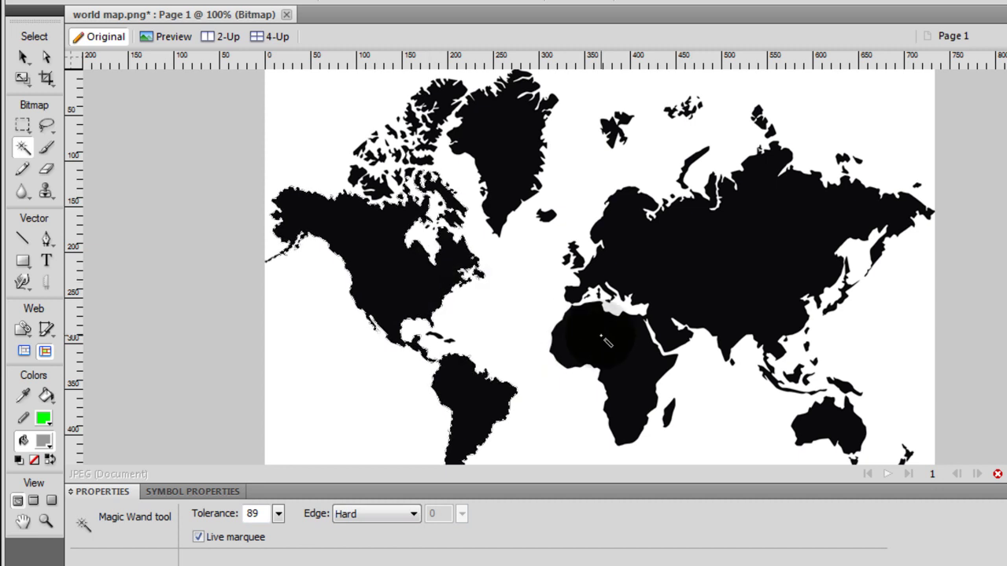
{"action": "left_click", "coordinate": [604, 339], "text": "shift"}
{"action": "left_click", "coordinate": [703, 270], "text": "shift"}
{"action": "left_click", "coordinate": [820, 404], "text": "shift"}
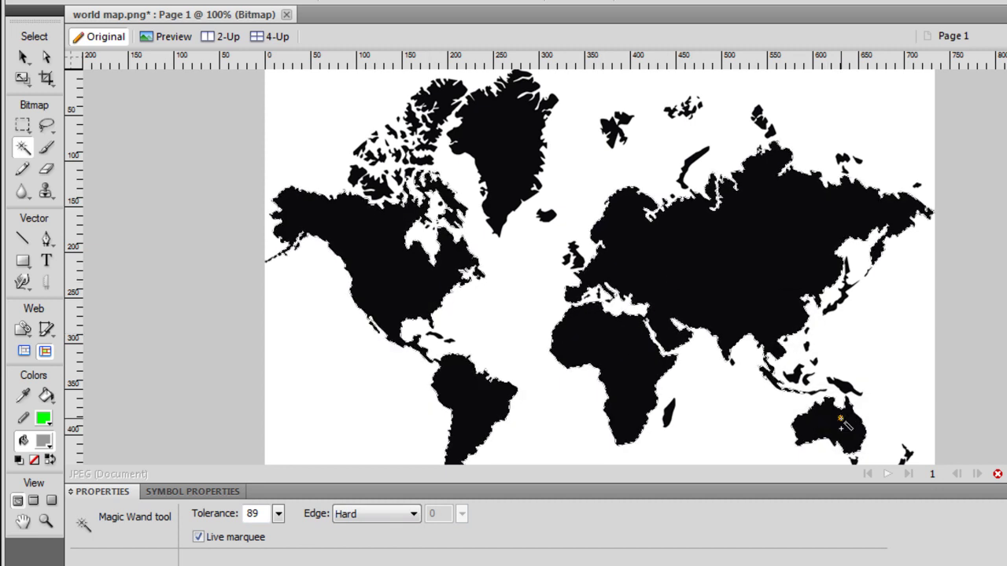
Add Great Britain and Iceland to the marquee selection.
{"action": "key", "text": "ctrl+="}
{"action": "key", "text": "ctrl+="}
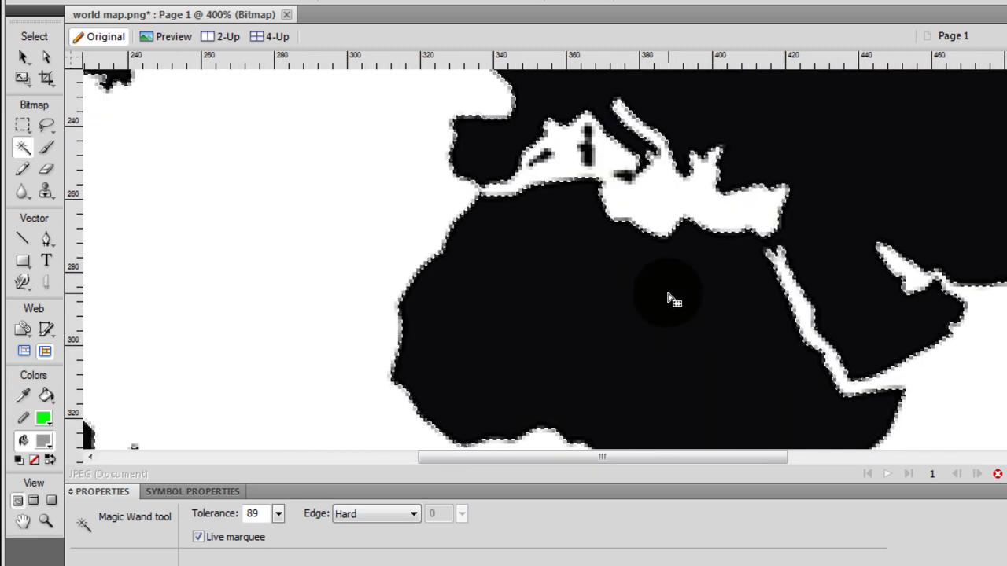
{"action": "scroll", "coordinate": [667, 299], "scroll_direction": "up", "scroll_amount": 5}
{"action": "left_click", "coordinate": [501, 336]}
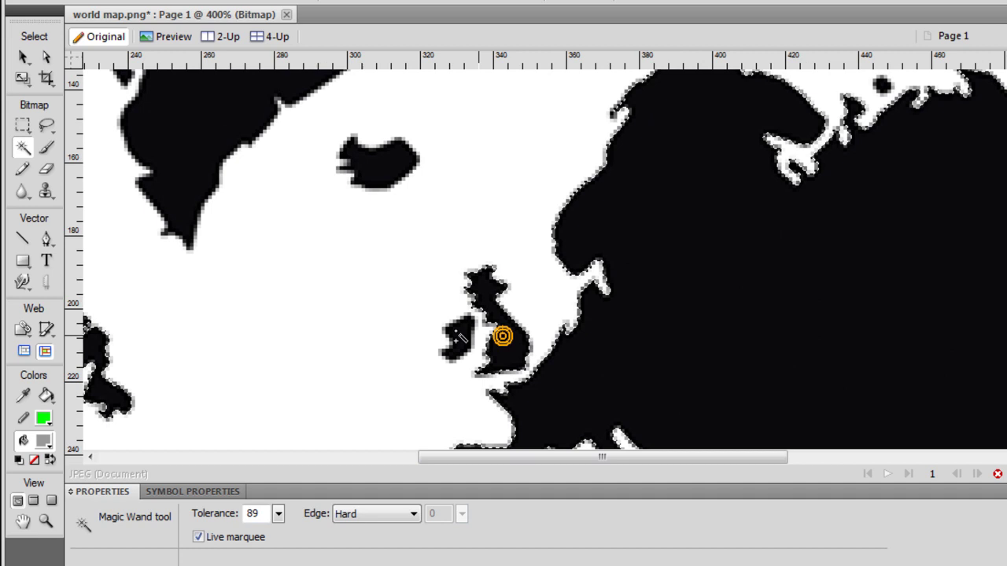
{"action": "left_click", "coordinate": [391, 159]}
{"action": "key", "text": "ctrl+minus"}
{"action": "key", "text": "ctrl+minus"}
{"action": "key", "text": "ctrl+minus"}
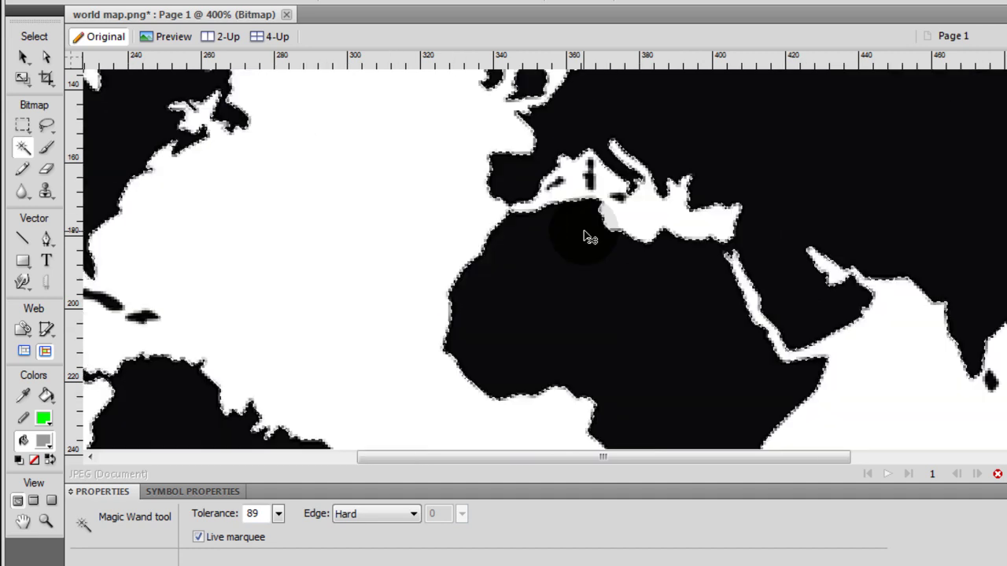
{"action": "key", "text": "ctrl+minus"}
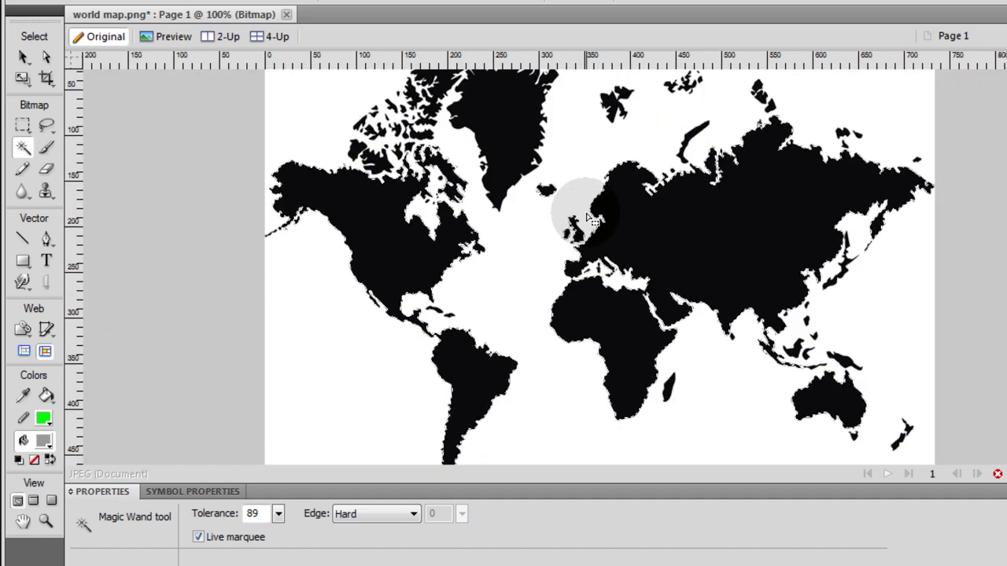
Add Greenland, the Arctic islands and other remaining islands to the selection and convert the marquee to a path.
{"action": "key", "text": "ctrl+equal"}
{"action": "key", "text": "ctrl+equal"}
{"action": "key", "text": "ctrl+equal"}
{"action": "key", "text": "ctrl+equal"}
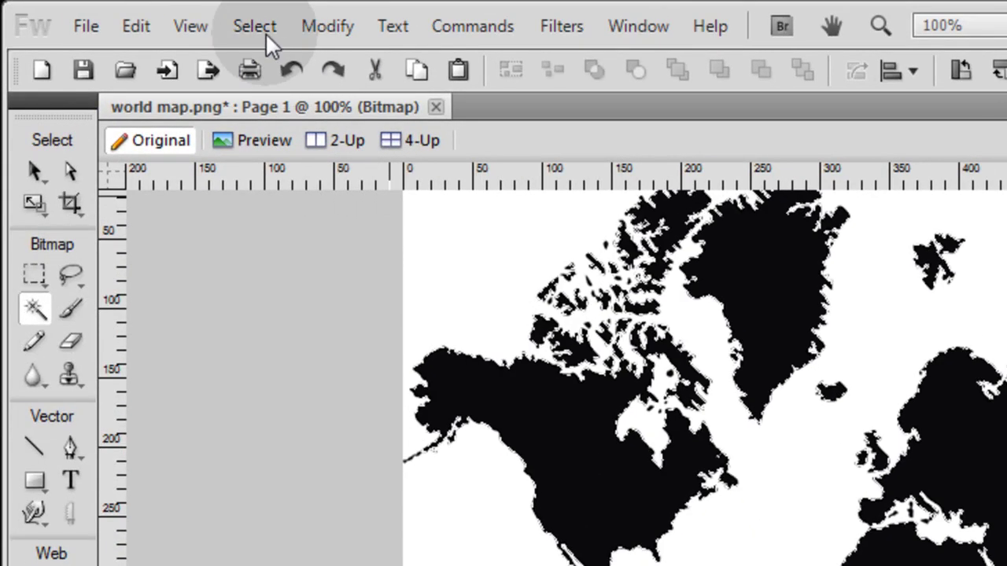
{"action": "left_click", "coordinate": [257, 26]}
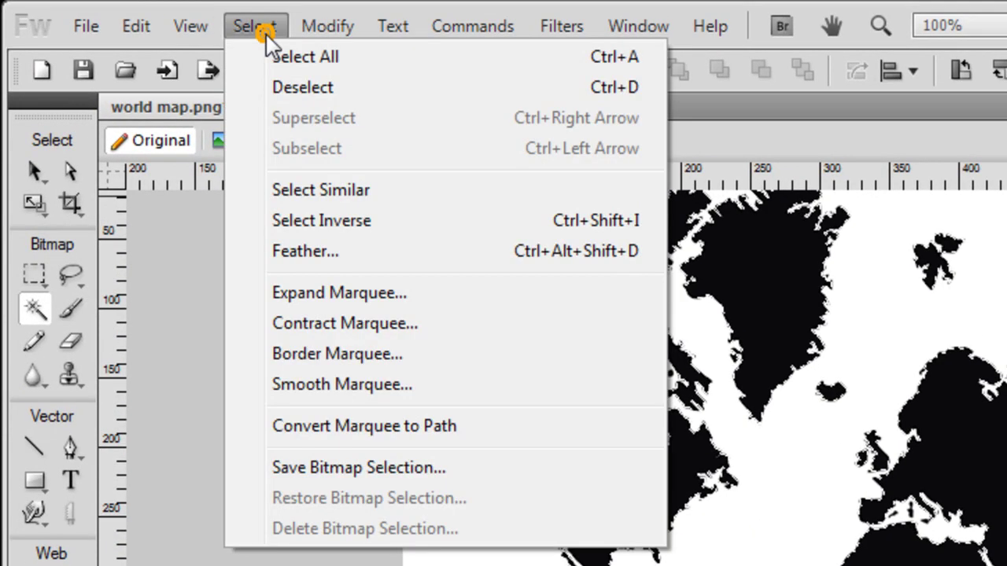
{"action": "left_click", "coordinate": [370, 429]}
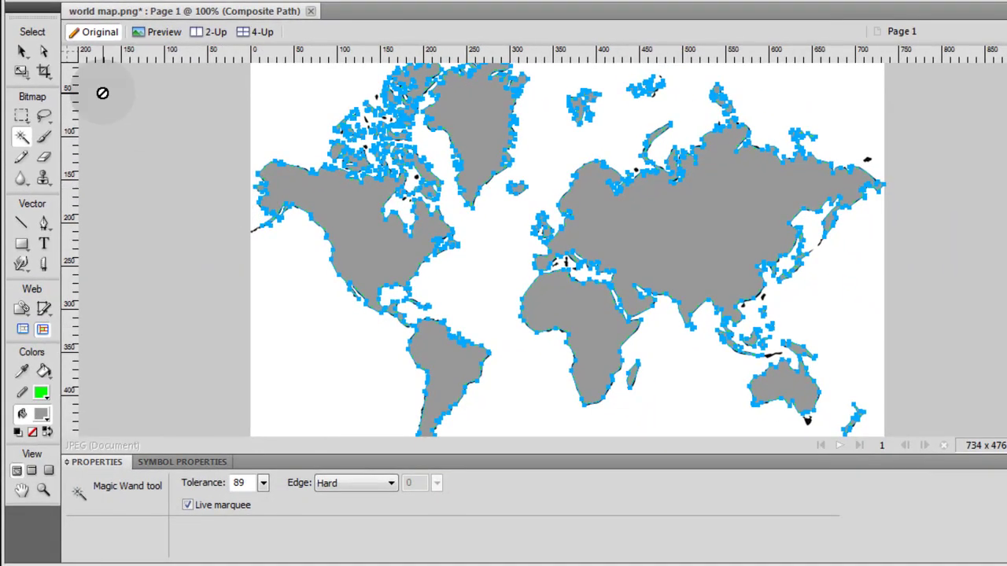
Move the original bitmap map down and to the right from beneath the vector path.
{"action": "left_click", "coordinate": [22, 51]}
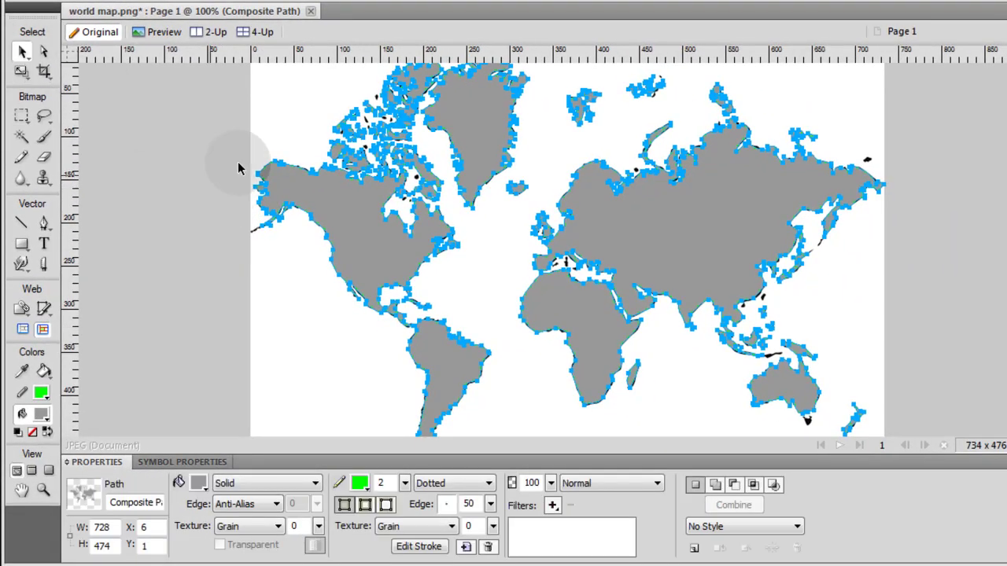
{"action": "left_click", "coordinate": [287, 108]}
{"action": "left_click_drag", "start_coordinate": [287, 107], "coordinate": [661, 151]}
Set the canvas color to black and delete the original bitmap map from behind the vector path.
{"action": "left_click", "coordinate": [254, 280]}
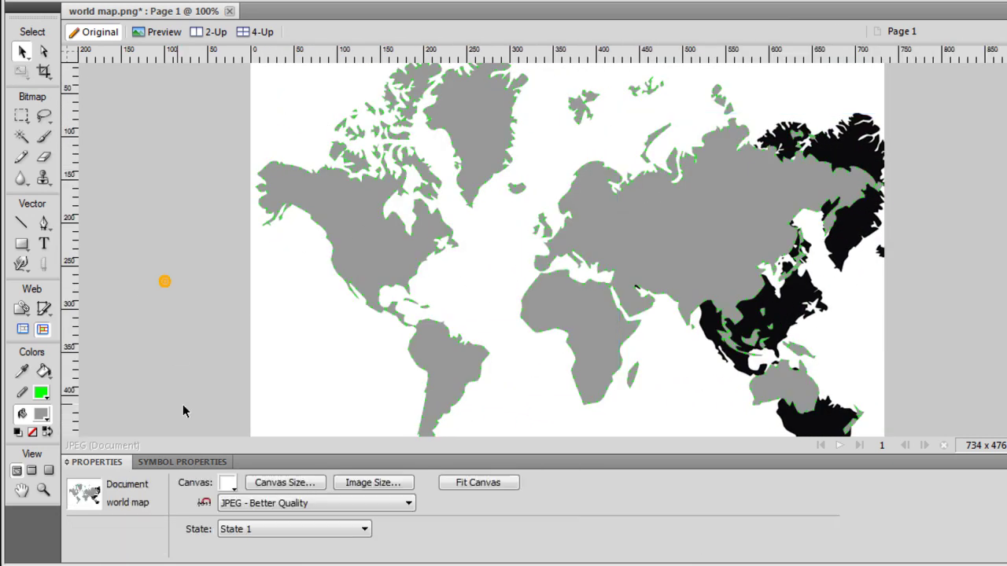
{"action": "left_click", "coordinate": [227, 482]}
{"action": "left_click", "coordinate": [257, 384]}
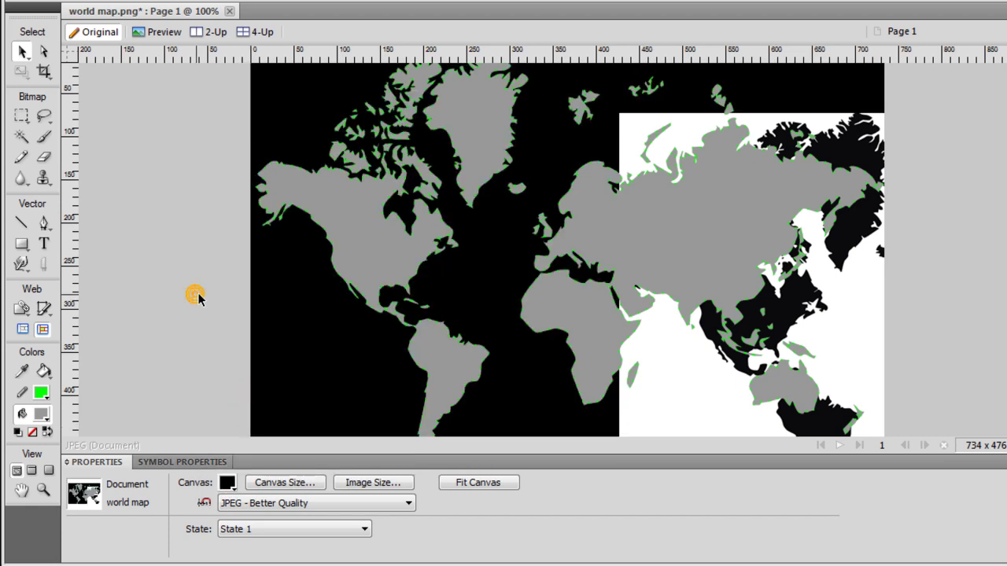
{"action": "left_click_drag", "start_coordinate": [655, 383], "coordinate": [319, 311]}
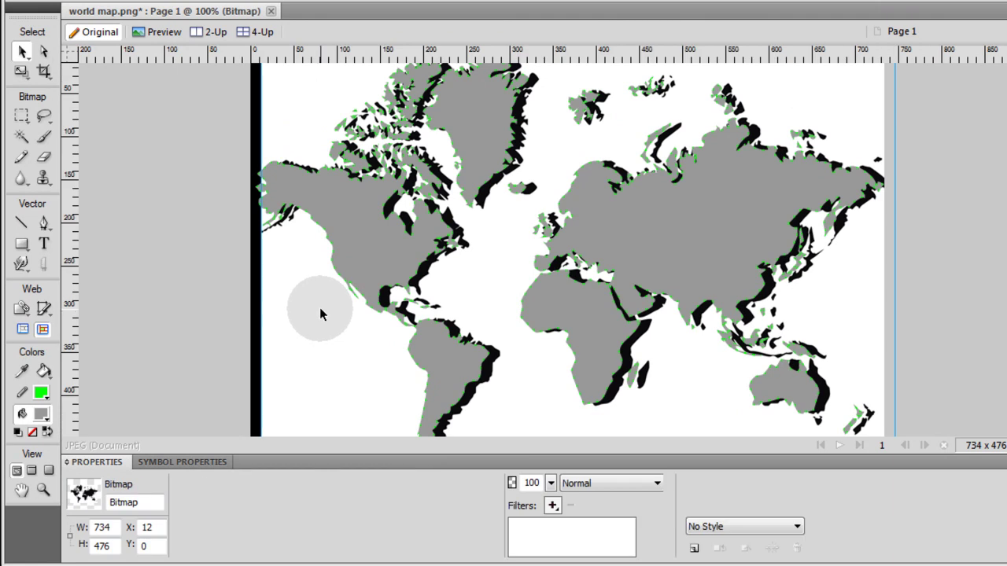
{"action": "key", "text": "Delete"}
Remove the green stroke from the vector map path.
{"action": "left_click", "coordinate": [372, 251]}
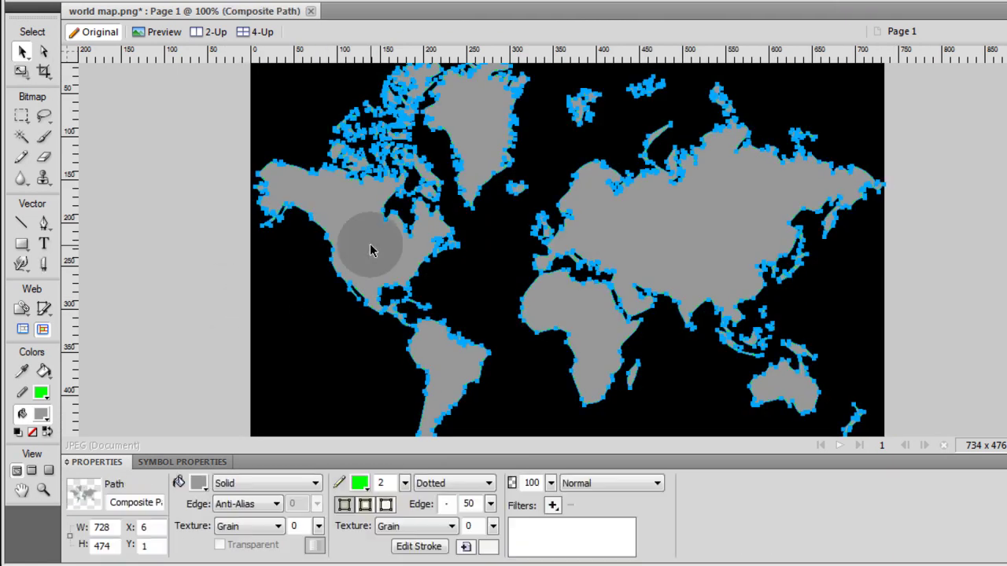
{"action": "key", "text": "ctrl+equal"}
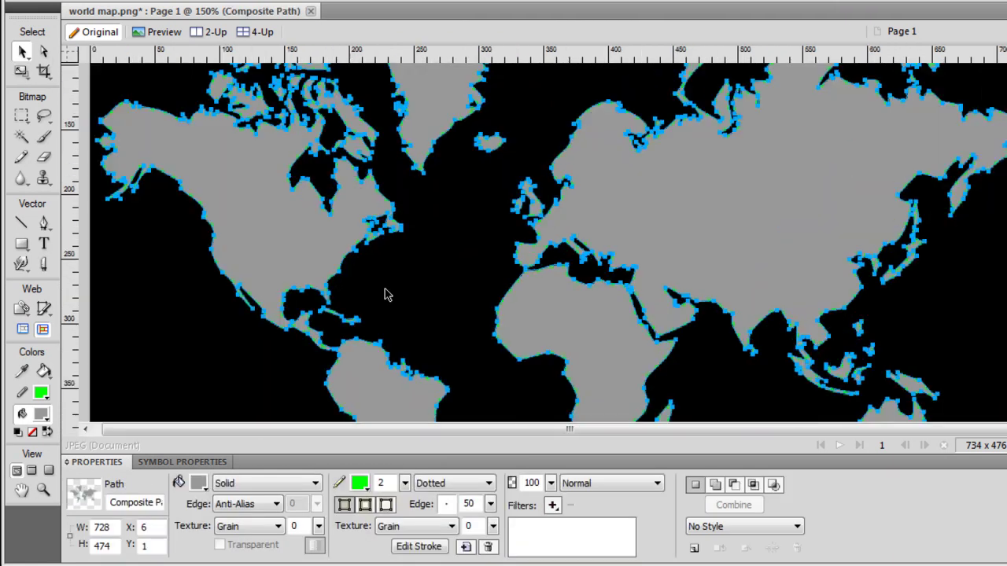
{"action": "left_click", "coordinate": [363, 486]}
{"action": "left_click", "coordinate": [501, 313]}
{"action": "left_click", "coordinate": [228, 339]}
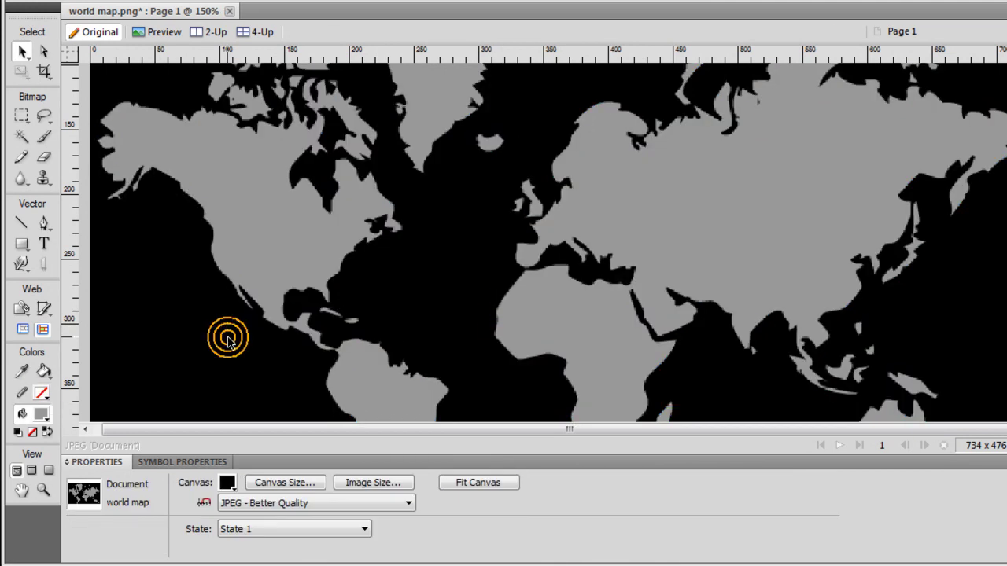
{"action": "scroll", "coordinate": [217, 343], "scroll_direction": "up", "scroll_amount": 1}
{"action": "left_click", "coordinate": [277, 339]}
{"action": "key", "text": "ctrl+minus"}
{"action": "left_click", "coordinate": [247, 343]}
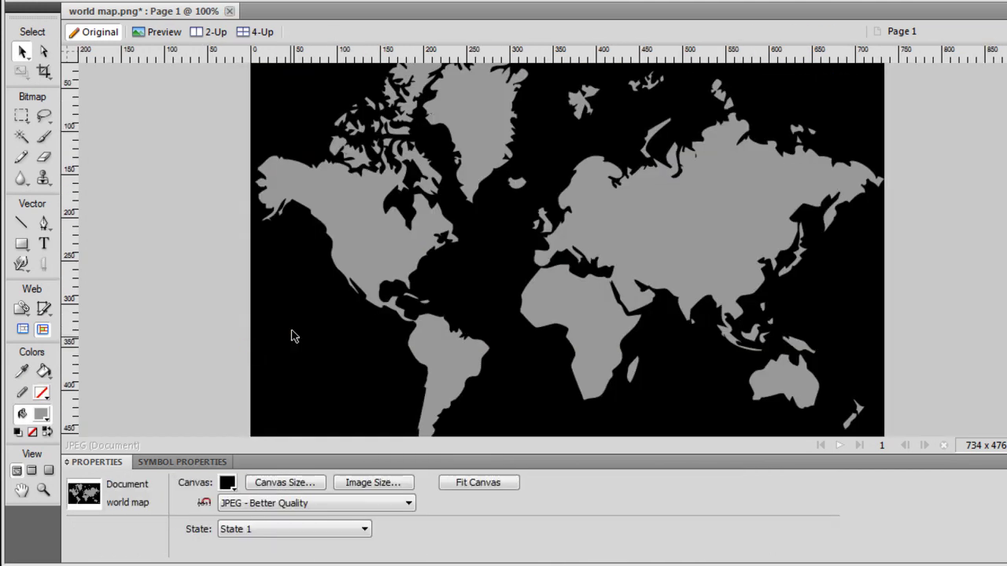
{"action": "scroll", "coordinate": [251, 330], "scroll_direction": "up", "scroll_amount": 1}
{"action": "scroll", "coordinate": [227, 325], "scroll_direction": "down", "scroll_amount": 1}
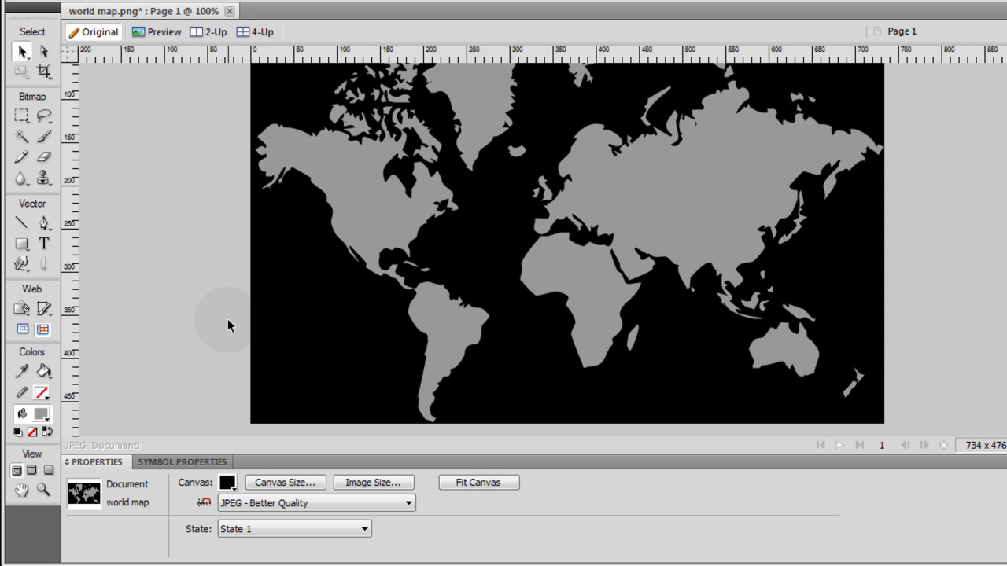
{"action": "scroll", "coordinate": [227, 318], "scroll_direction": "up", "scroll_amount": 1}
Fill the vector map path with a red and black Starburst gradient.
{"action": "left_click", "coordinate": [381, 275]}
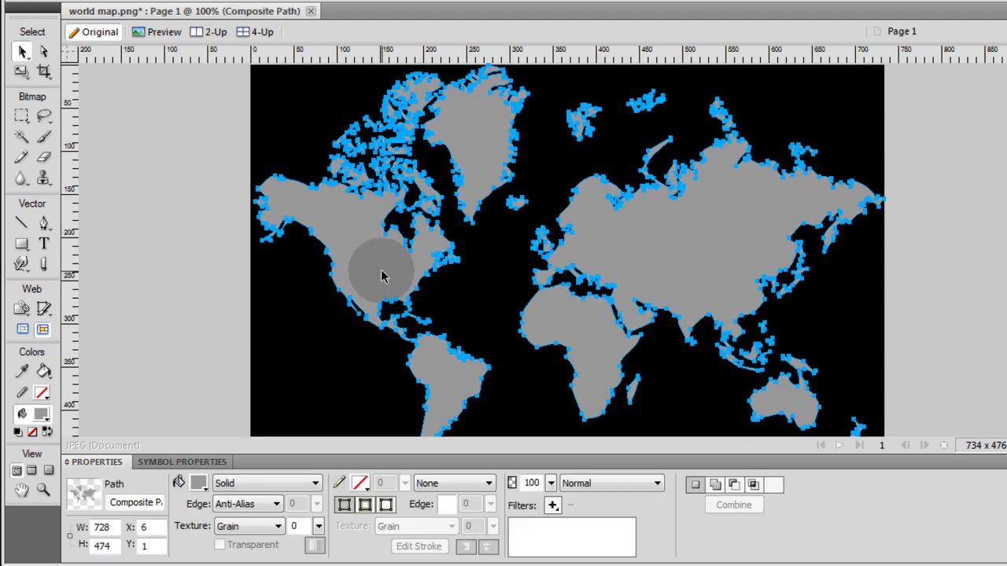
{"action": "left_click", "coordinate": [308, 483]}
{"action": "mouse_move", "coordinate": [293, 557]}
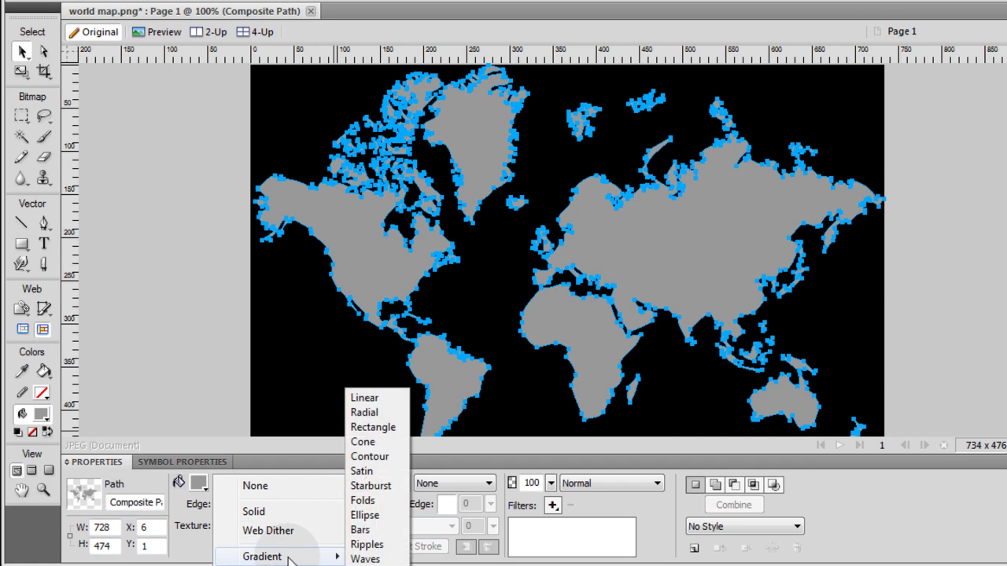
{"action": "left_click", "coordinate": [371, 485]}
{"action": "left_click", "coordinate": [381, 481]}
{"action": "left_click", "coordinate": [374, 403]}
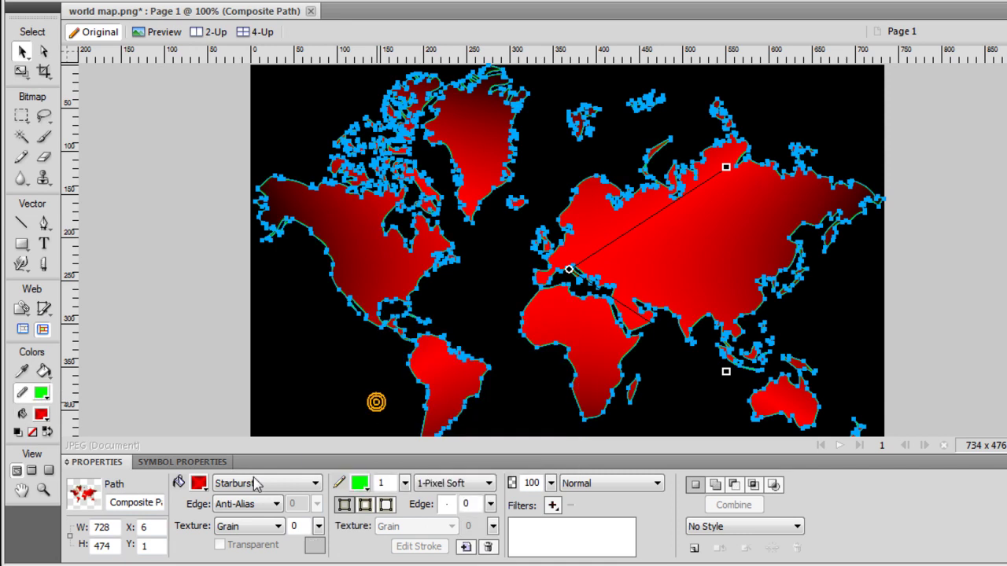
Give the vector map path a solid dark green fill with a bright green 1-Pixel Soft stroke.
{"action": "left_click", "coordinate": [225, 268]}
{"action": "left_click", "coordinate": [391, 254]}
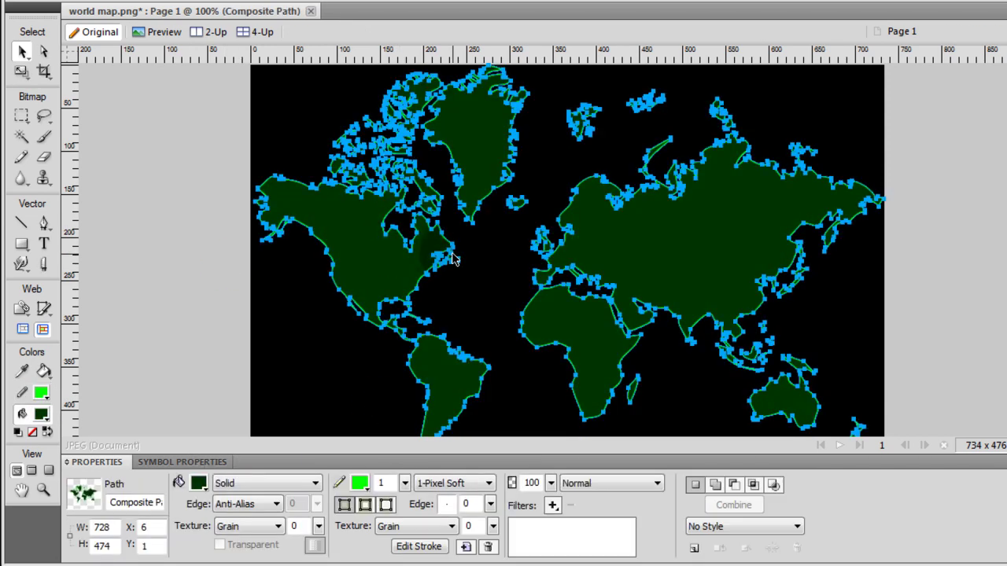
{"action": "left_click", "coordinate": [855, 285]}
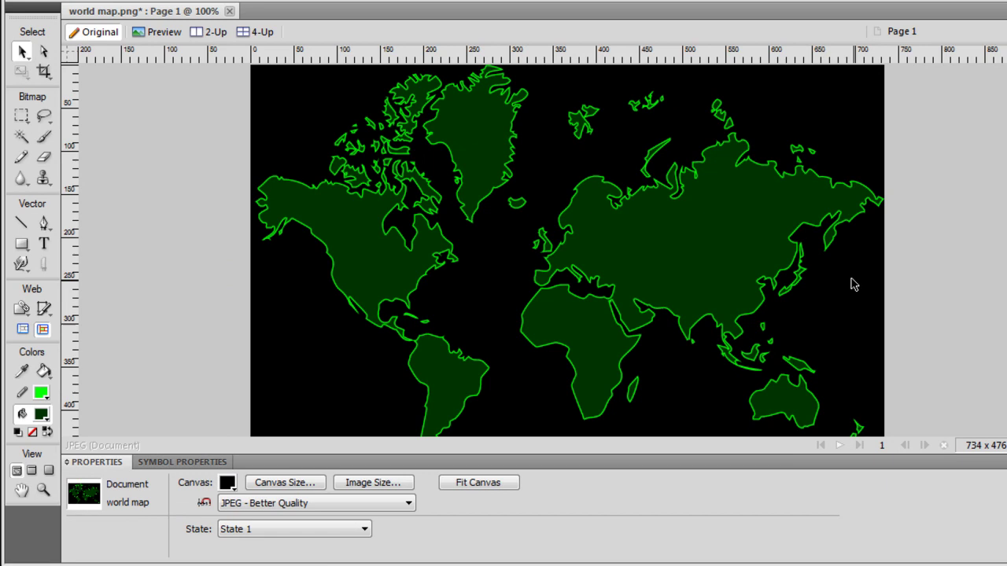
Apply the Plaster texture to the map path's fill at 37%.
{"action": "left_click", "coordinate": [727, 240]}
{"action": "left_click", "coordinate": [688, 308]}
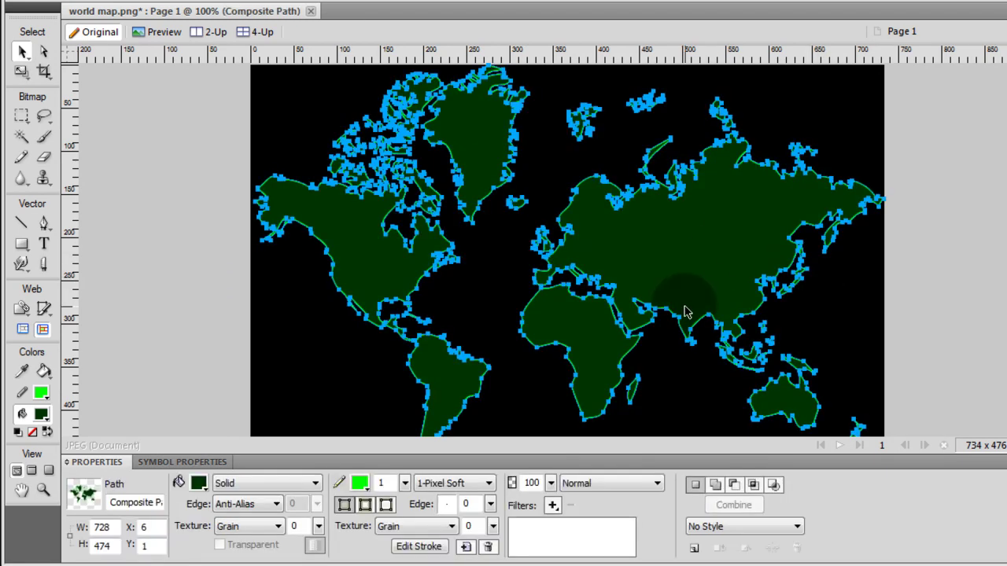
{"action": "left_click", "coordinate": [831, 332]}
{"action": "left_click", "coordinate": [728, 225]}
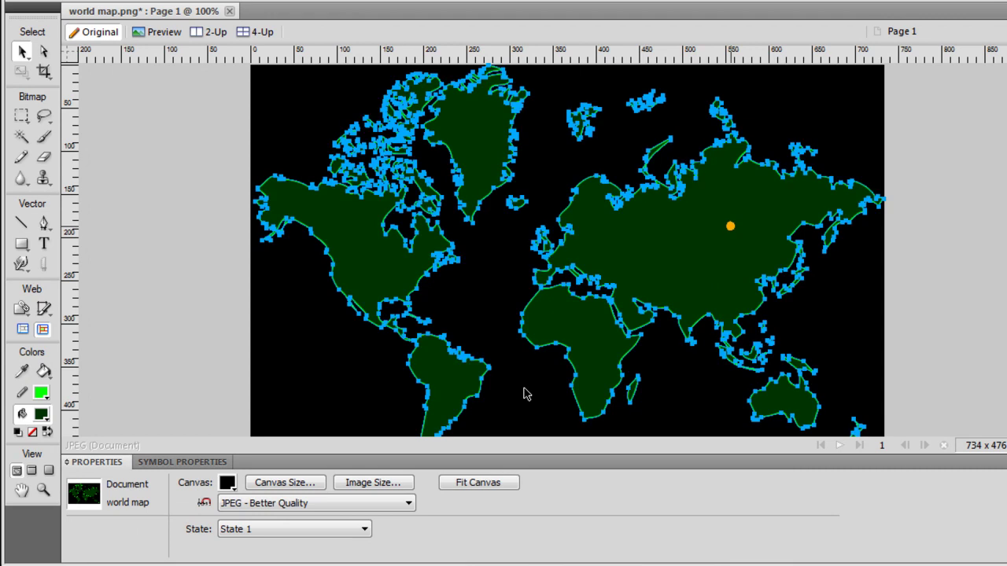
{"action": "left_click", "coordinate": [278, 526]}
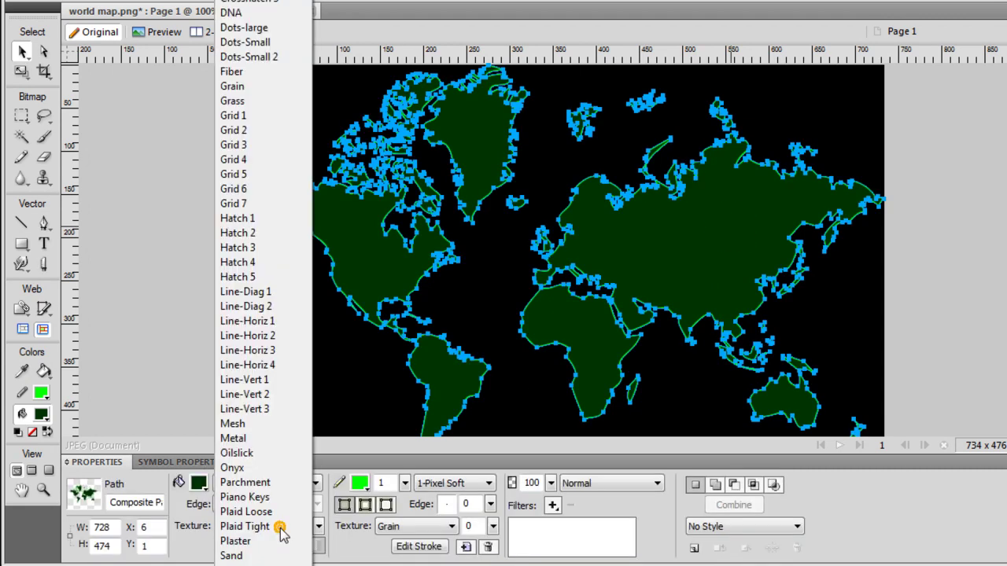
{"action": "left_click", "coordinate": [259, 539]}
{"action": "left_click", "coordinate": [319, 529]}
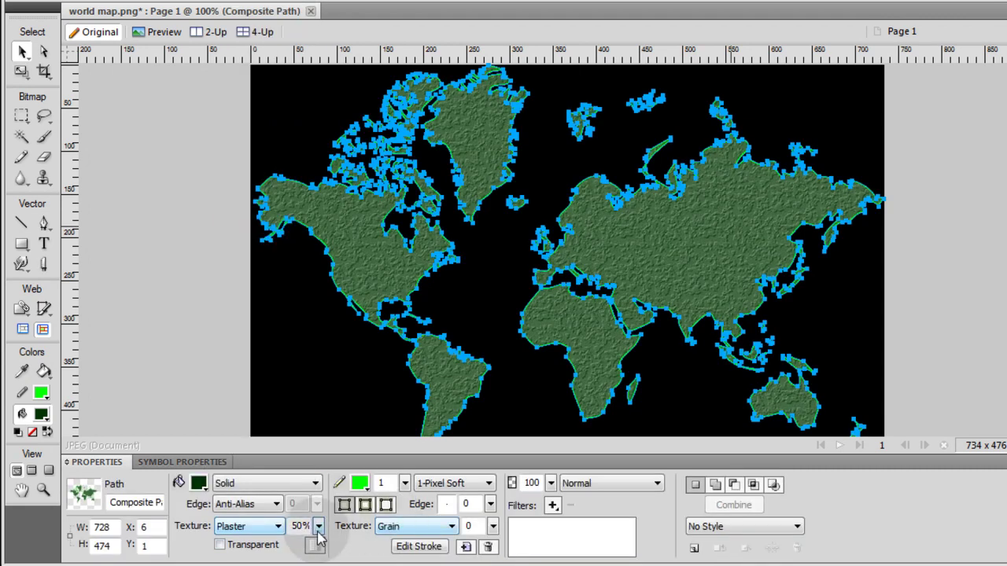
{"action": "left_click_drag", "start_coordinate": [318, 529], "coordinate": [314, 527]}
{"action": "left_click", "coordinate": [198, 320]}
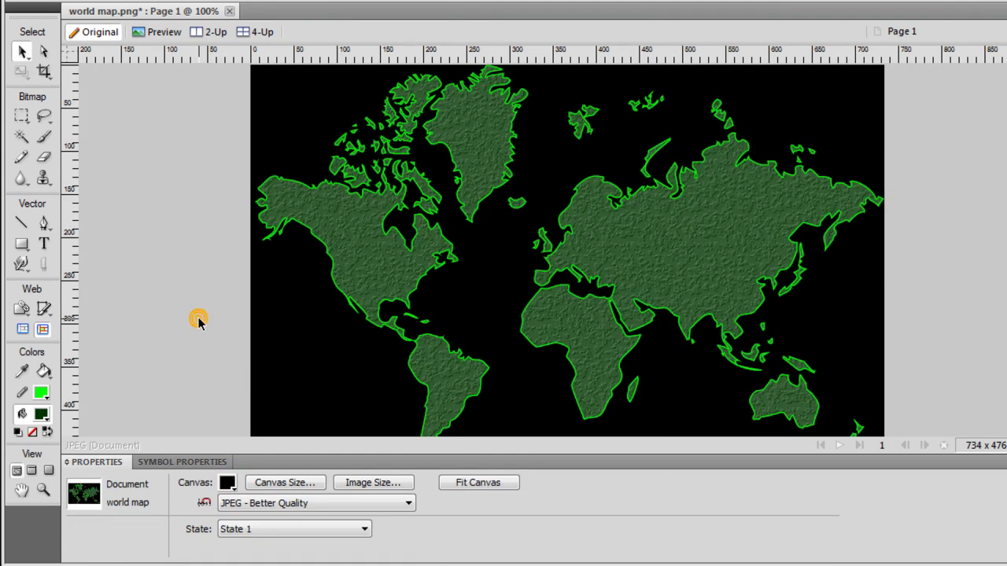
Change the map path's stroke color to dark green to match the fill.
{"action": "left_click", "coordinate": [394, 282]}
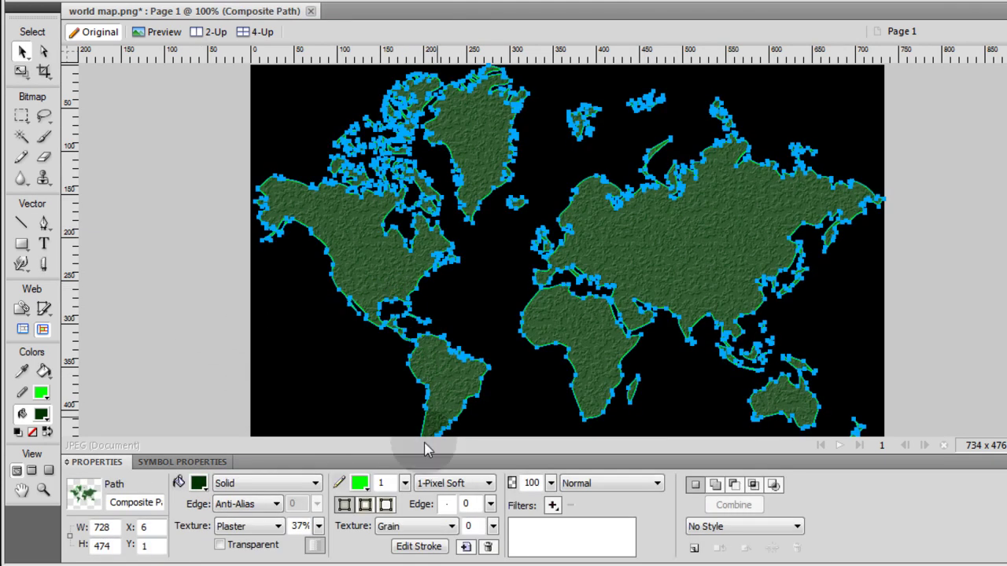
{"action": "left_click", "coordinate": [367, 482]}
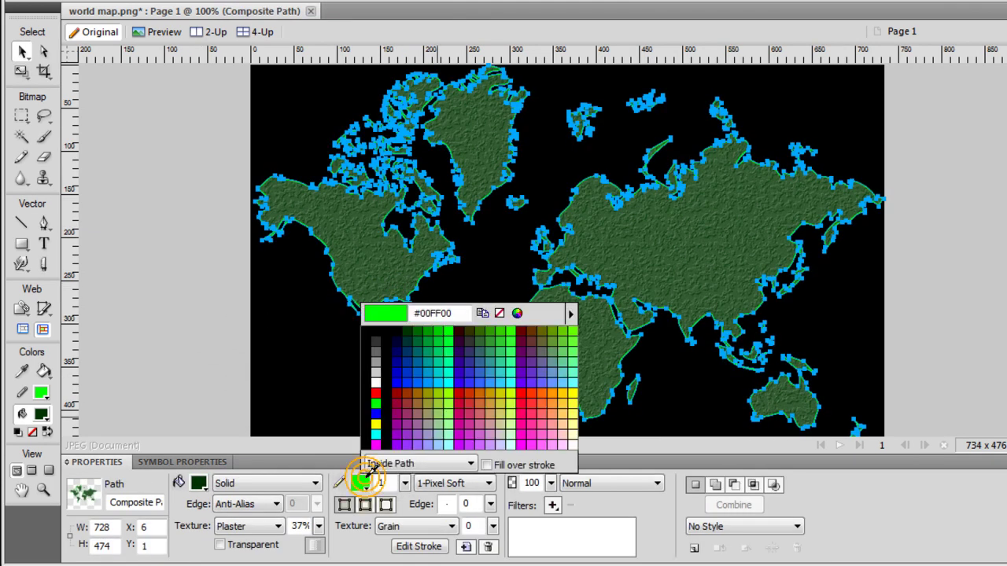
{"action": "left_click", "coordinate": [405, 331]}
{"action": "left_click", "coordinate": [220, 318]}
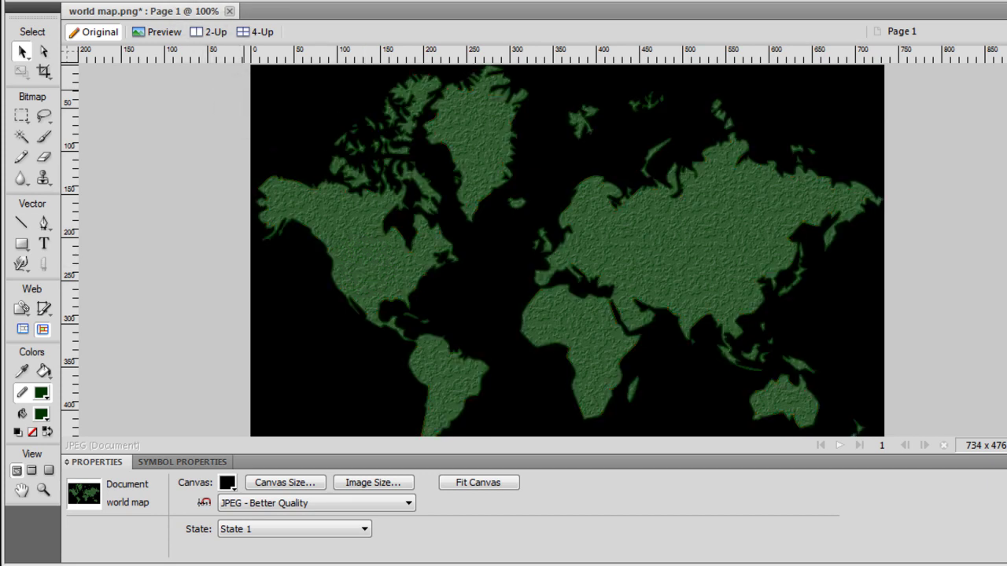
{"action": "left_click", "coordinate": [189, 1]}
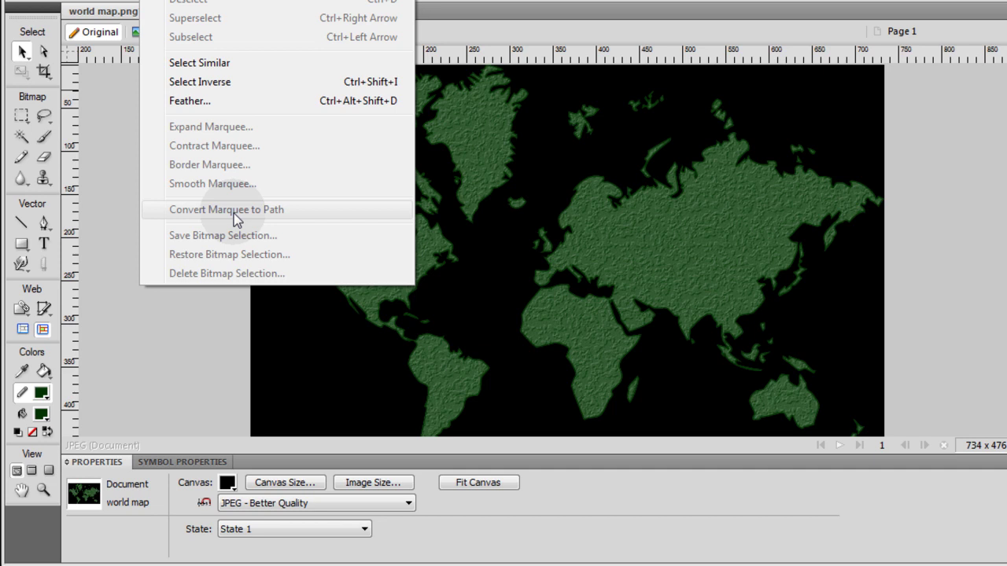
{"action": "left_click", "coordinate": [250, 352]}
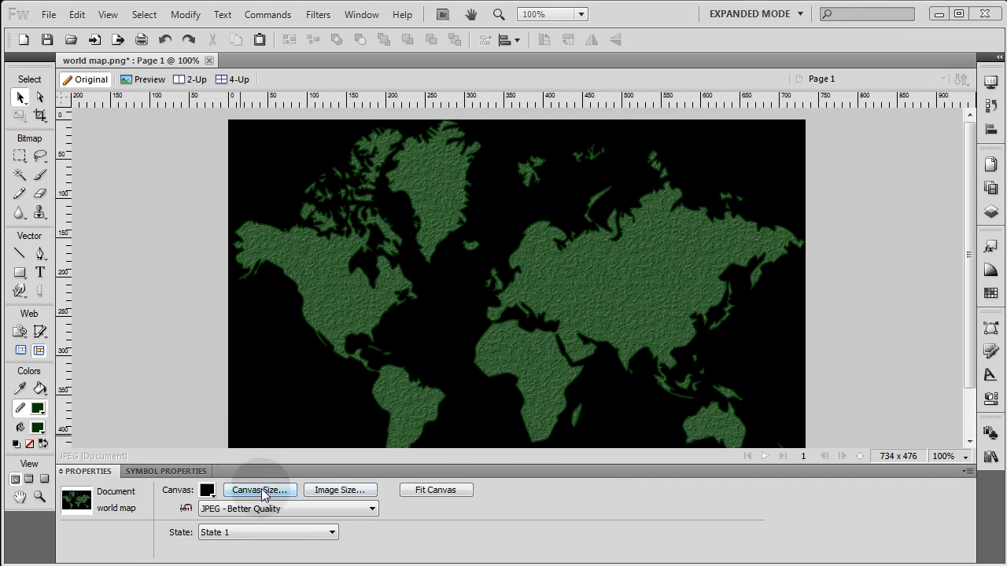
Resize the canvas to 900 × 550 pixels, keeping the center anchor.
{"action": "left_click", "coordinate": [260, 490]}
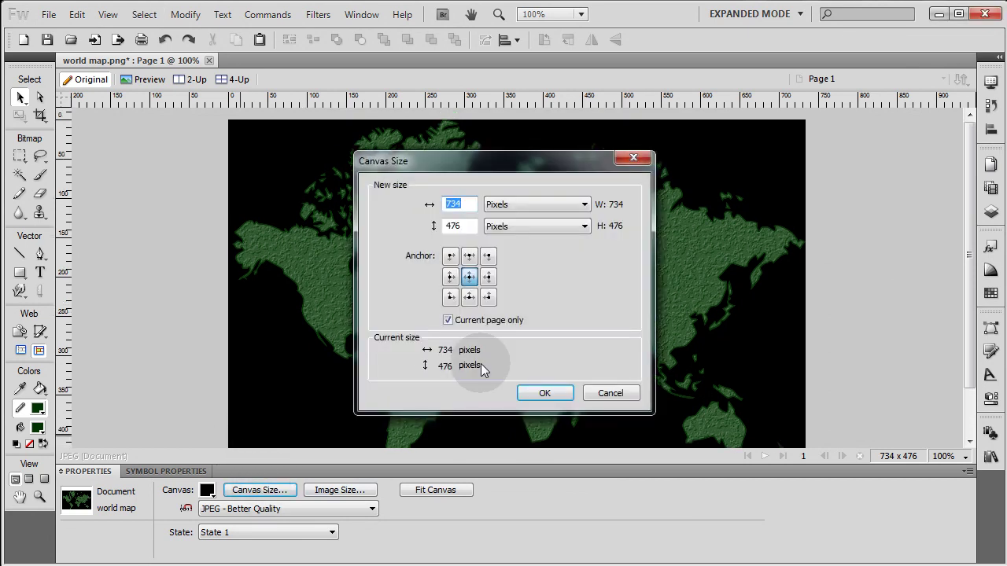
{"action": "left_click", "coordinate": [425, 206]}
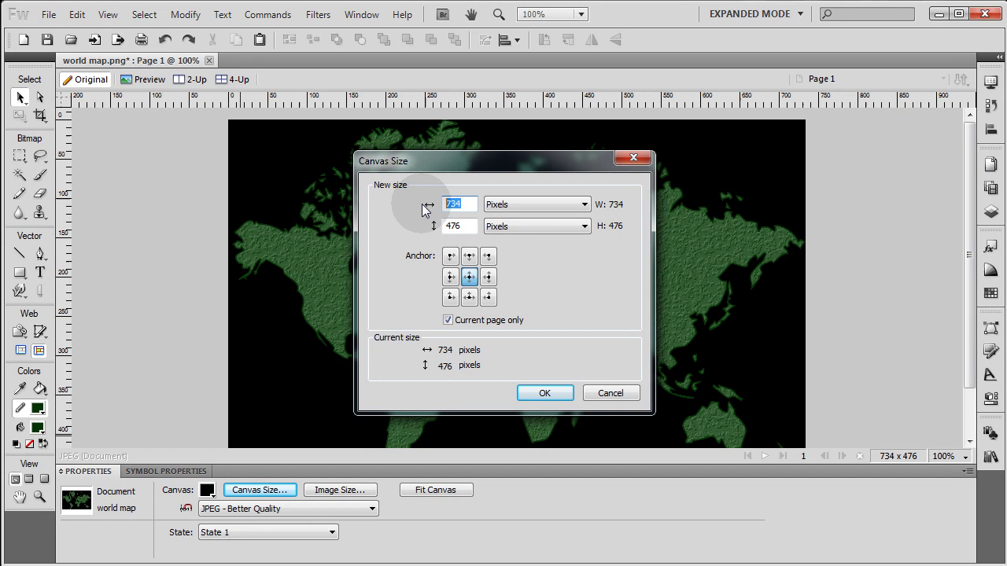
{"action": "type", "text": "900"}
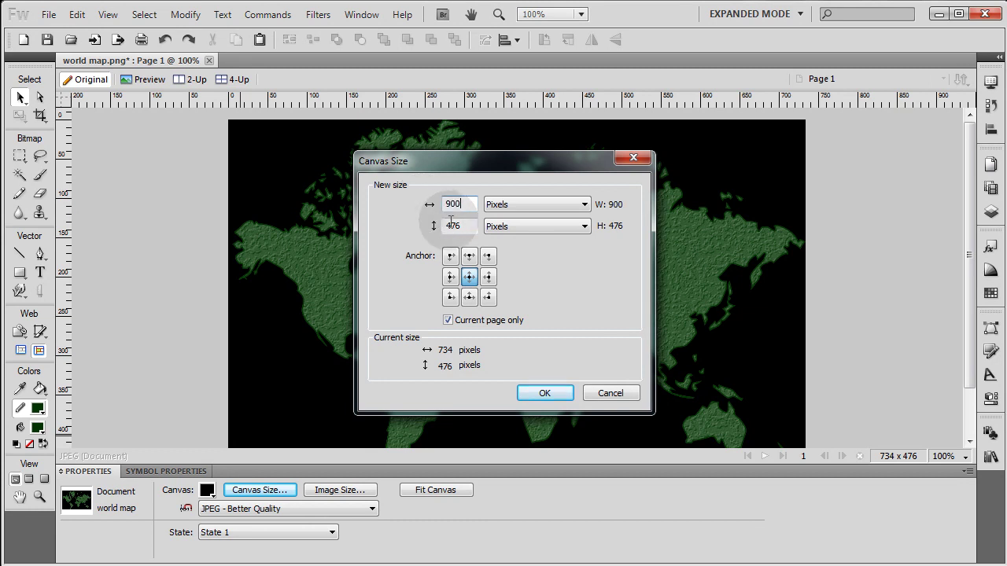
{"action": "key", "text": "Tab"}
{"action": "type", "text": "5"}
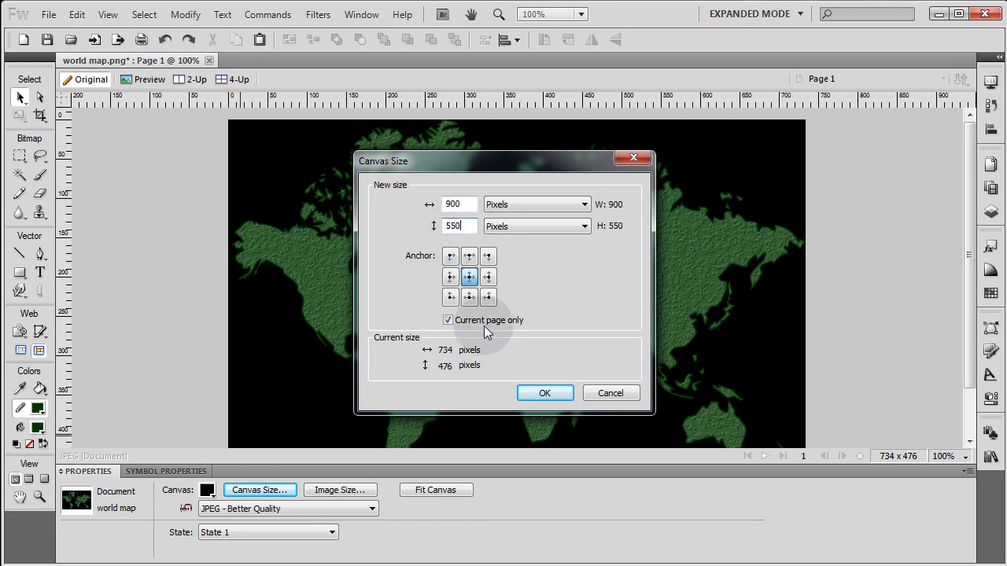
{"action": "type", "text": "50"}
{"action": "left_click", "coordinate": [544, 394]}
{"action": "left_click", "coordinate": [142, 322]}
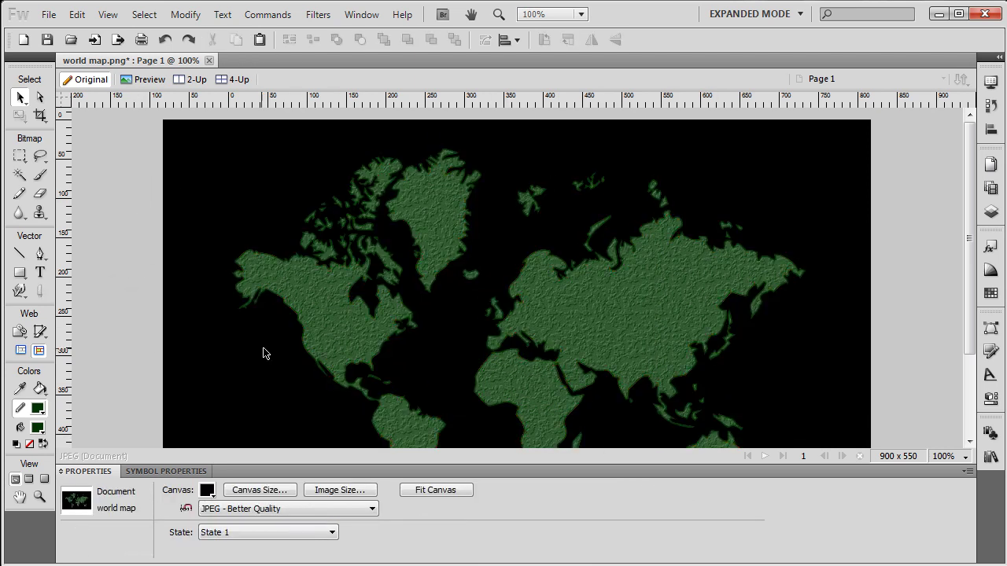
Set the map path's stroke color to bright green and its stroke category to Dotted from the Dashed group.
{"action": "left_click", "coordinate": [360, 328]}
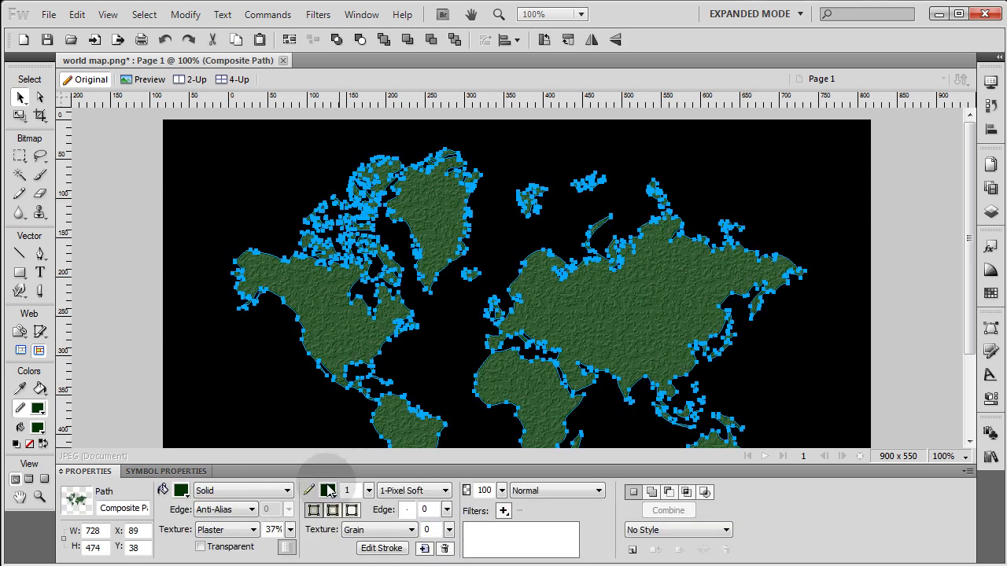
{"action": "left_click", "coordinate": [329, 489]}
{"action": "left_click", "coordinate": [406, 350]}
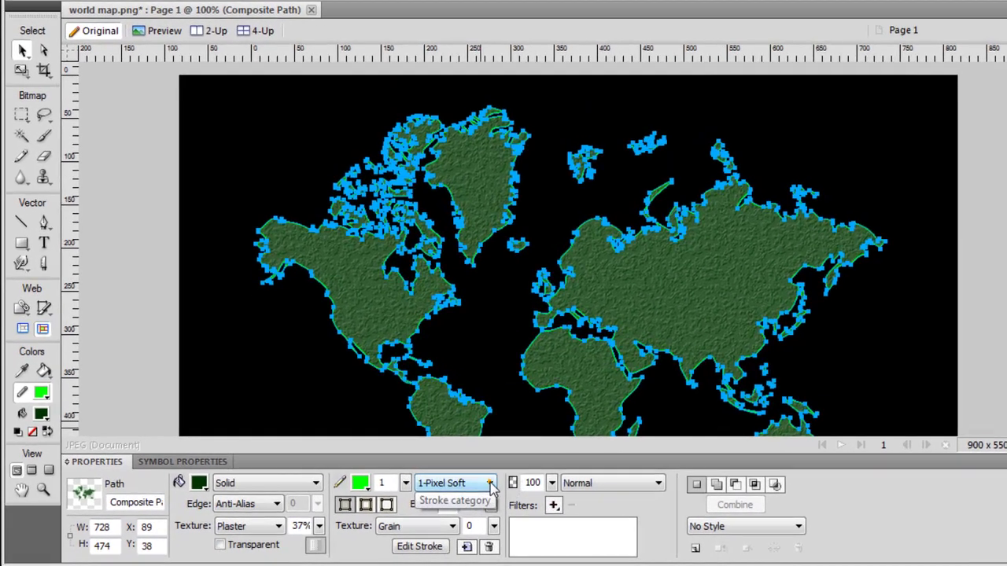
{"action": "left_click", "coordinate": [414, 490]}
{"action": "mouse_move", "coordinate": [451, 262]}
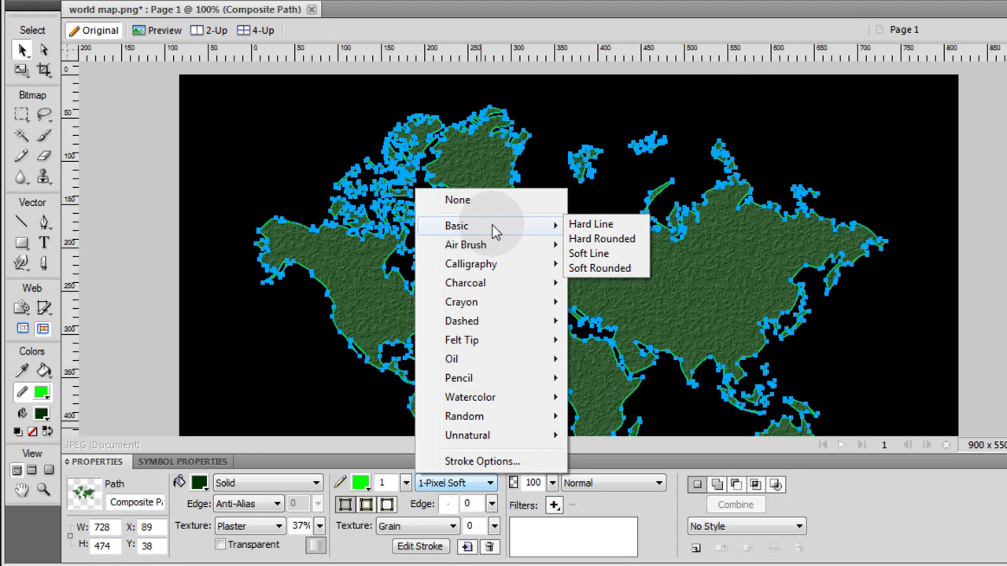
{"action": "mouse_move", "coordinate": [499, 322]}
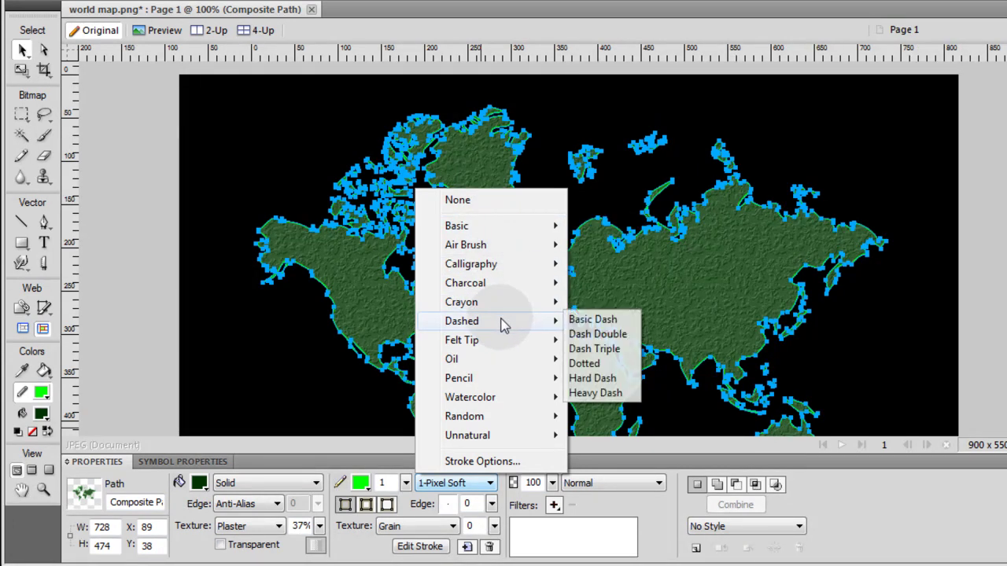
{"action": "left_click", "coordinate": [592, 364]}
Change the map path's fill texture to Grid 7 and reduce its amount to 6%.
{"action": "left_click", "coordinate": [259, 525]}
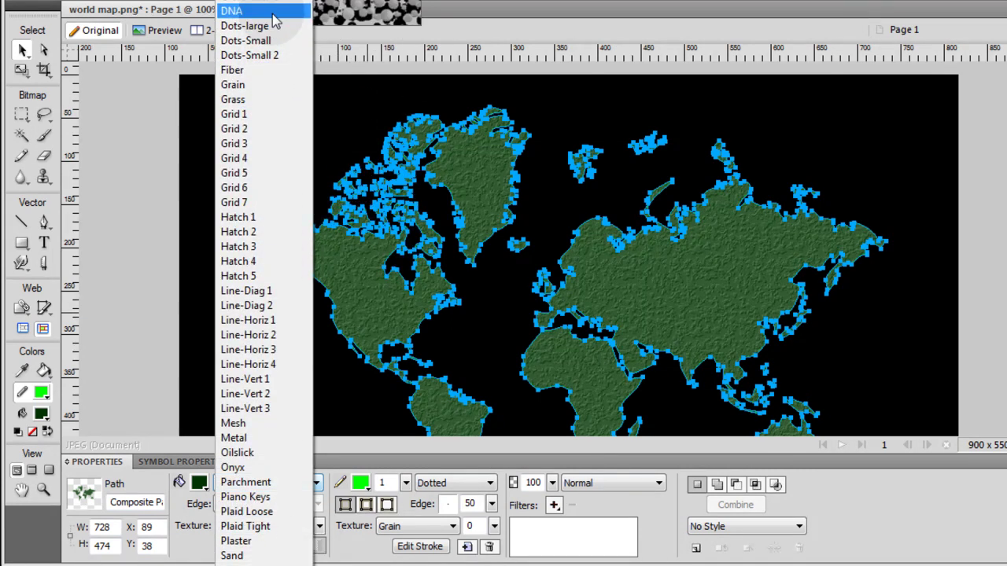
{"action": "left_click", "coordinate": [262, 203]}
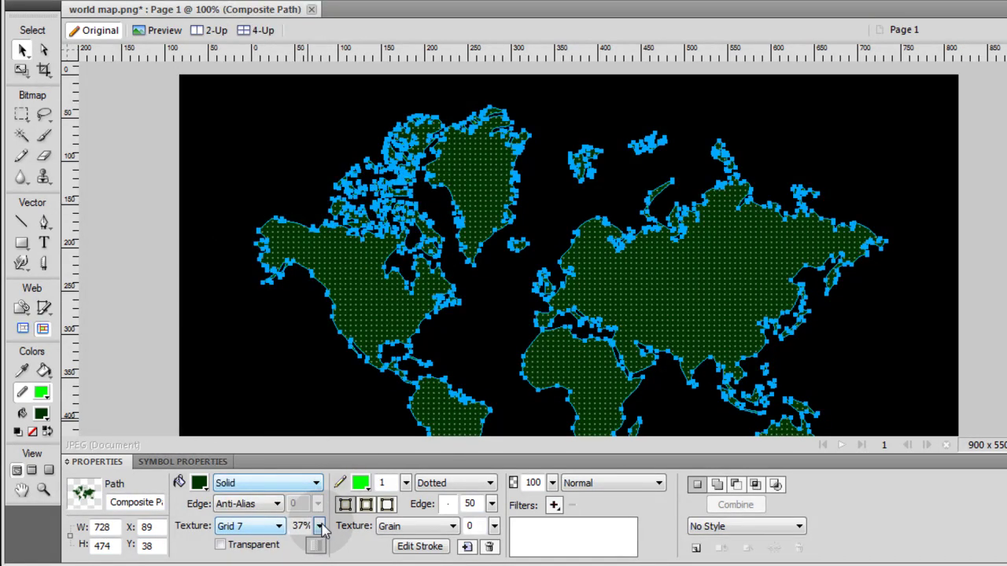
{"action": "mouse_move", "coordinate": [319, 525]}
{"action": "left_mouse_down"}
{"action": "mouse_move", "coordinate": [319, 555]}
{"action": "mouse_move", "coordinate": [319, 520]}
{"action": "left_mouse_up"}
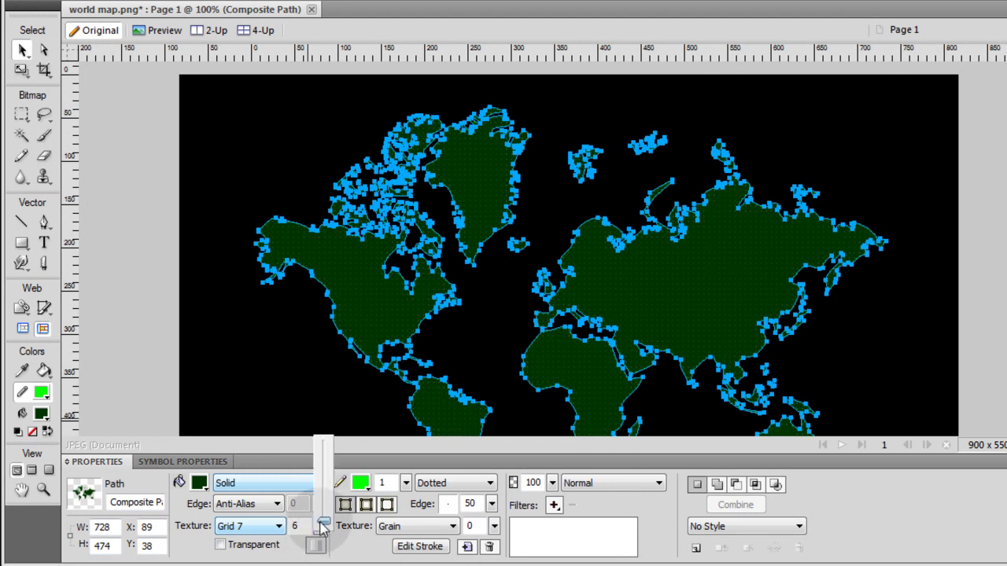
Darken the map's green fill color to a luminosity of 13 (RGB 0, 28, 0).
{"action": "left_click", "coordinate": [200, 482]}
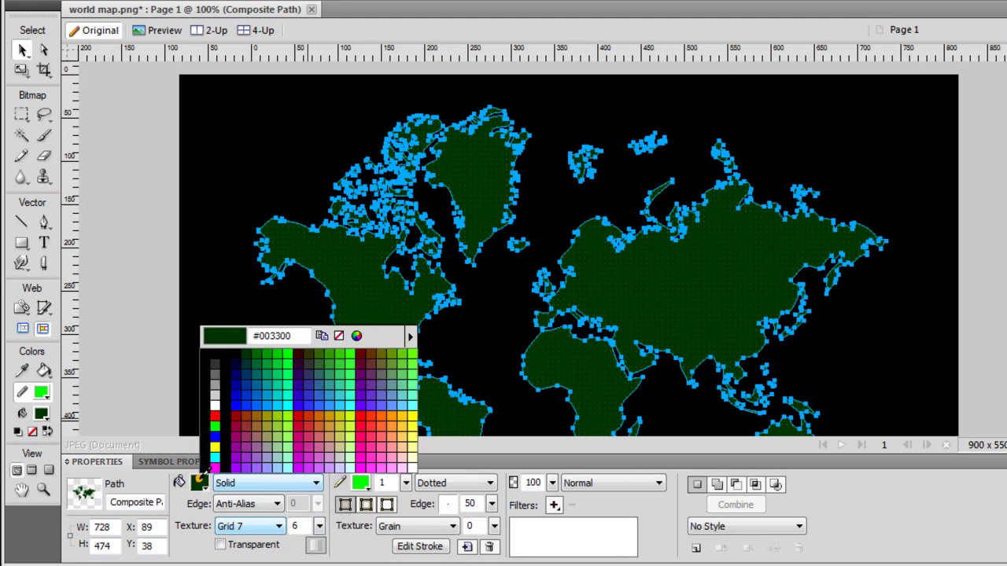
{"action": "left_click", "coordinate": [357, 337]}
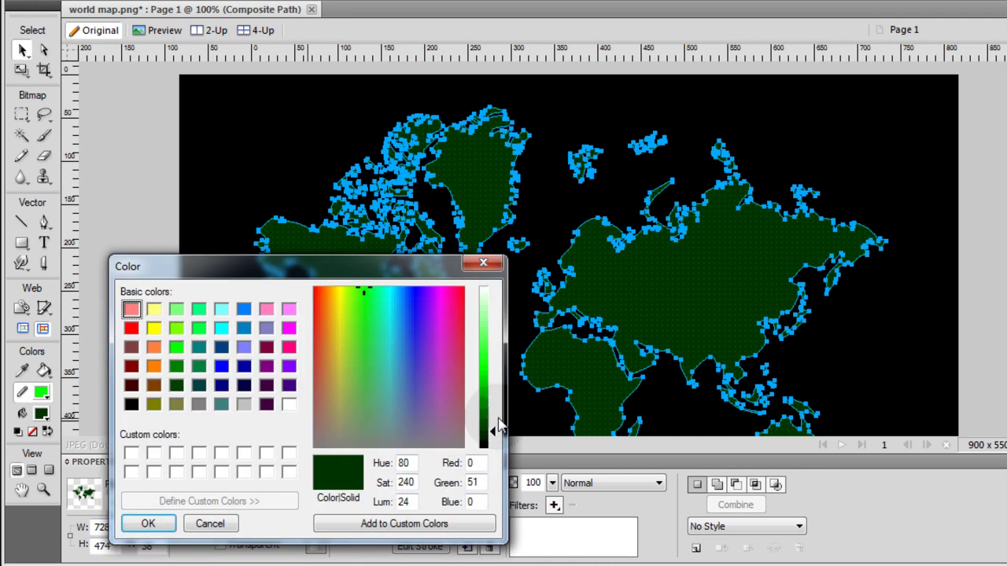
{"action": "left_click_drag", "start_coordinate": [495, 431], "coordinate": [496, 439]}
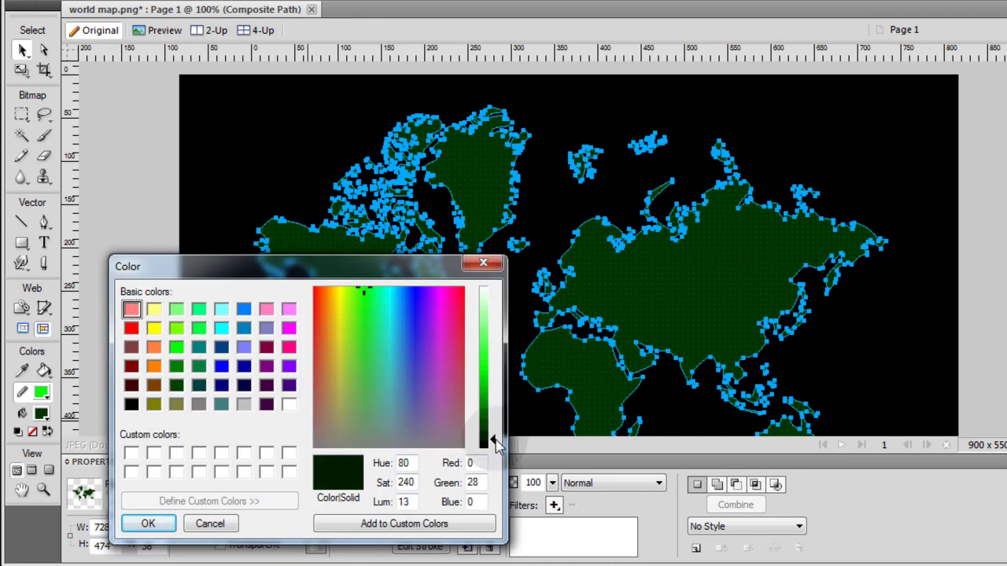
{"action": "key", "text": "Return"}
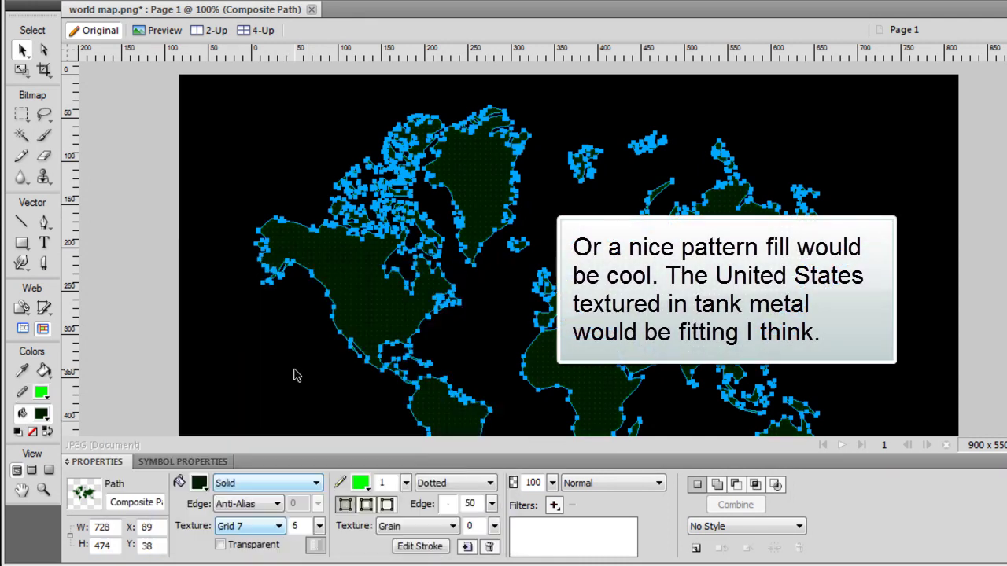
{"action": "left_click", "coordinate": [263, 363]}
Add an Inner Glow filter to the map path and set its color to bright green.
{"action": "left_click", "coordinate": [364, 314]}
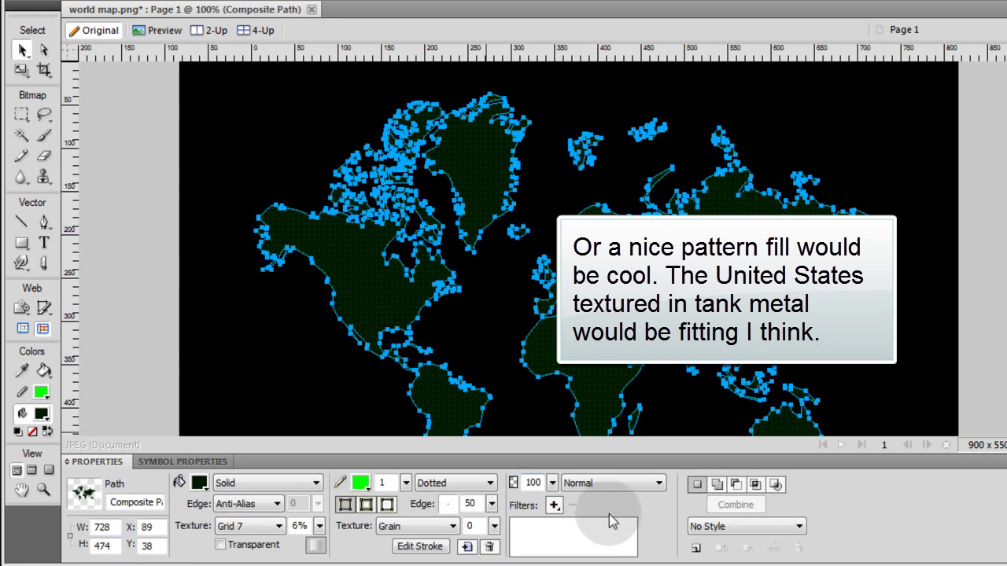
{"action": "left_click", "coordinate": [553, 505]}
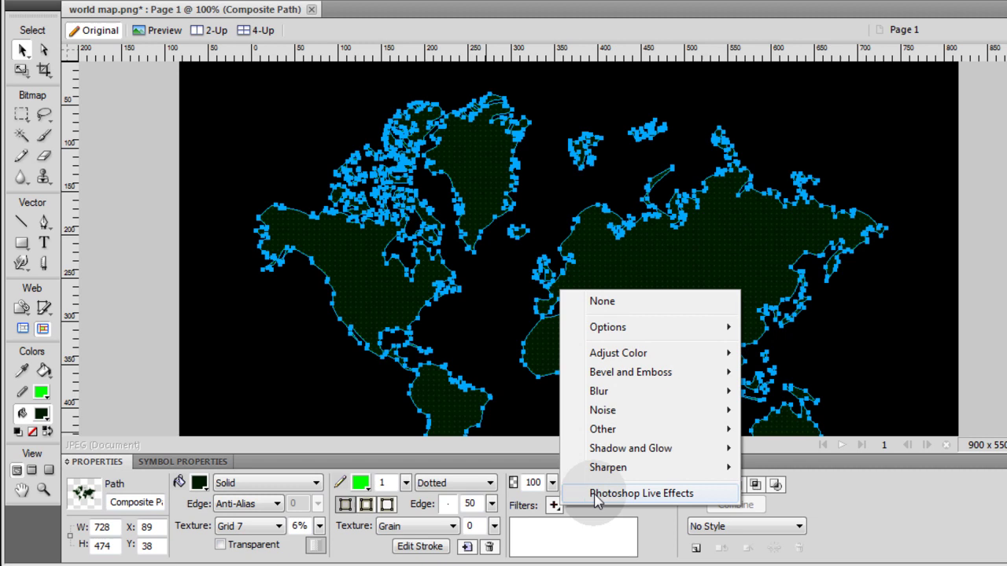
{"action": "mouse_move", "coordinate": [671, 450]}
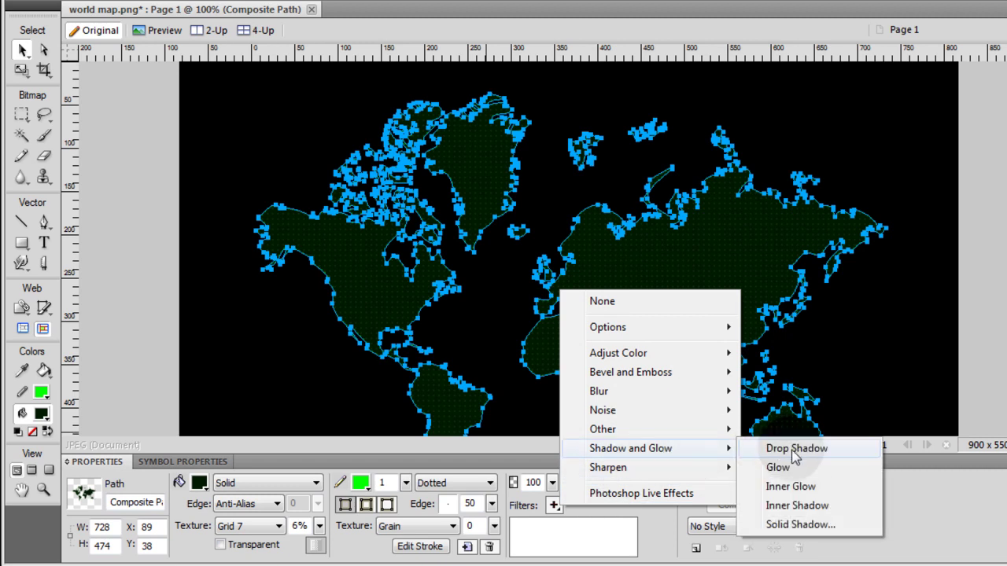
{"action": "left_click", "coordinate": [809, 486]}
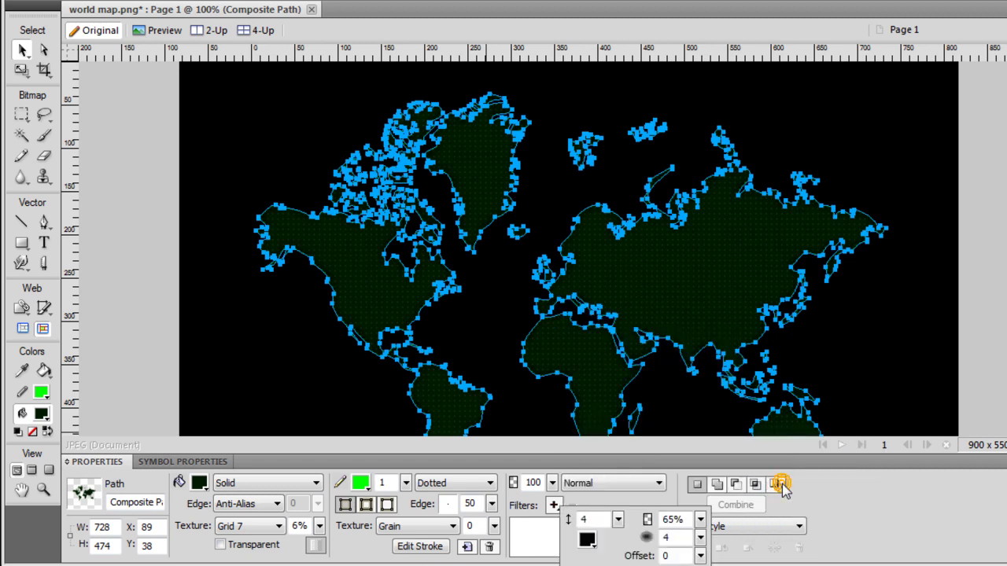
{"action": "left_click", "coordinate": [587, 540]}
{"action": "left_click", "coordinate": [458, 405]}
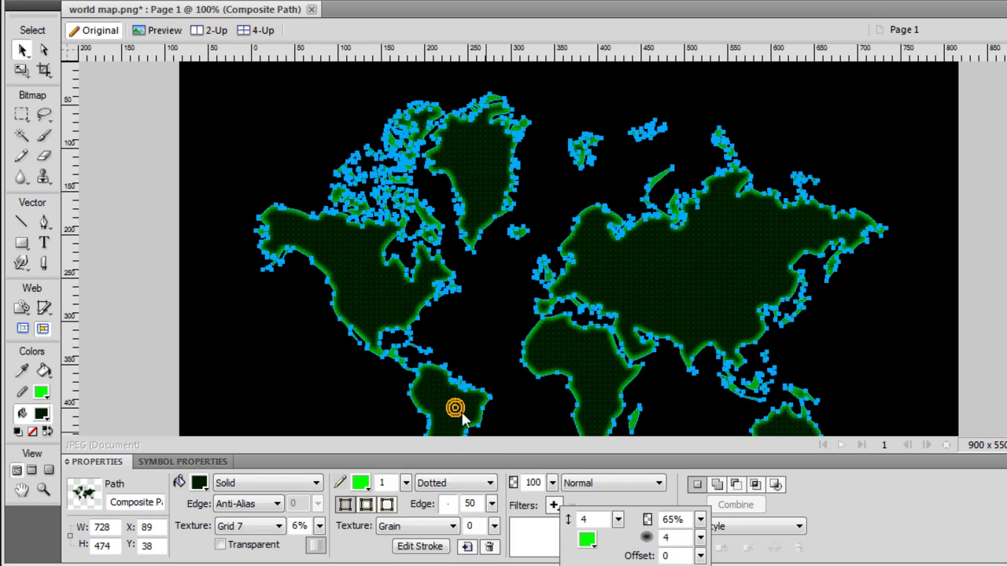
Set the Inner Glow's width to 2, softness to 10 and opacity to 40%.
{"action": "left_click_drag", "start_coordinate": [700, 543], "coordinate": [703, 546]}
{"action": "left_click_drag", "start_coordinate": [618, 519], "coordinate": [621, 531]}
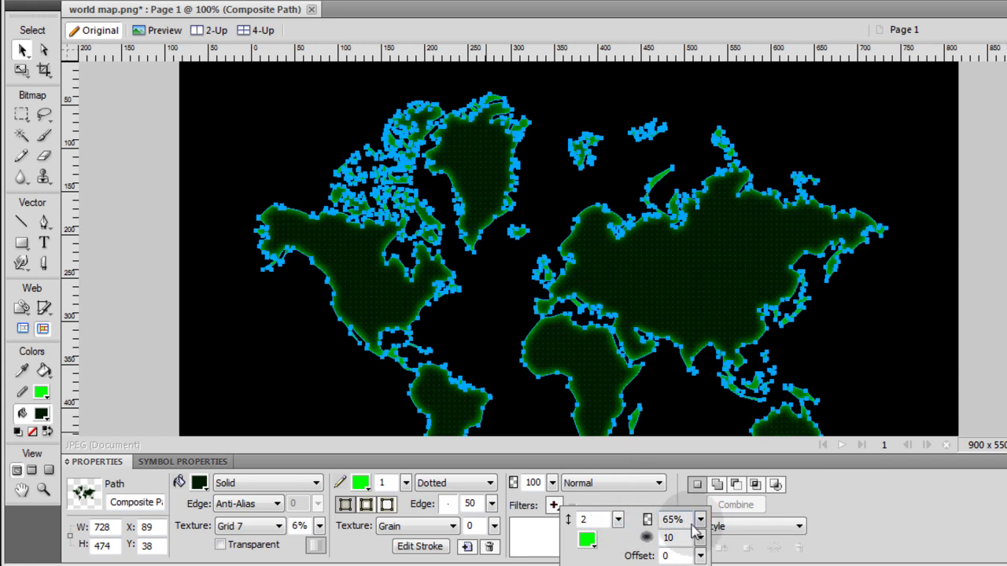
{"action": "left_click_drag", "start_coordinate": [699, 519], "coordinate": [702, 548]}
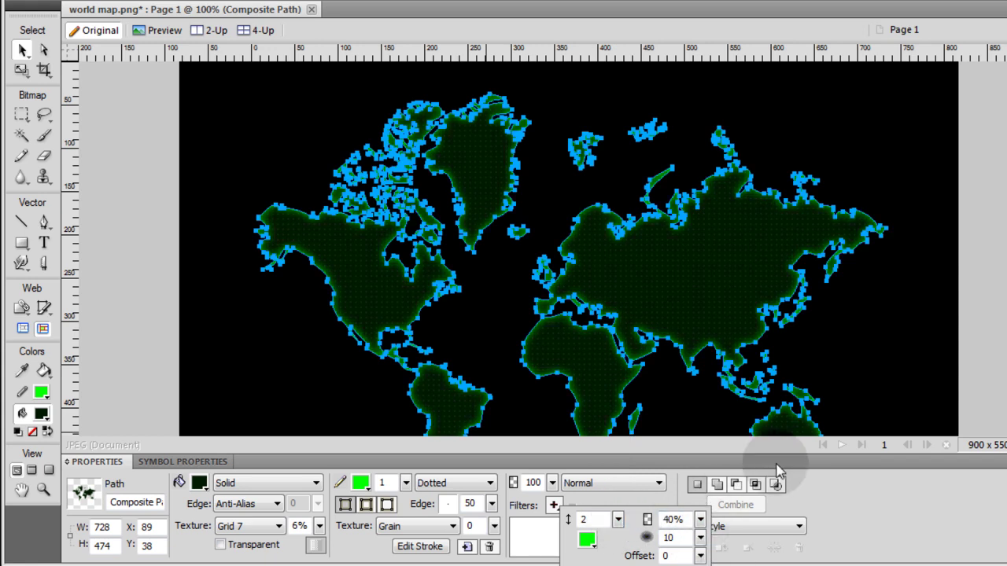
{"action": "left_click", "coordinate": [874, 368]}
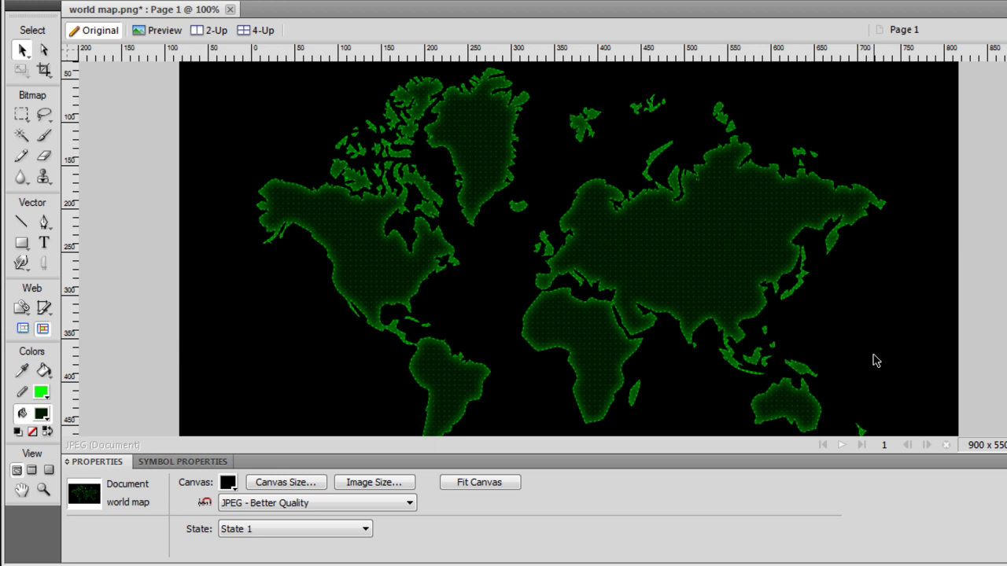
{"action": "left_click", "coordinate": [730, 272]}
{"action": "left_click", "coordinate": [729, 272]}
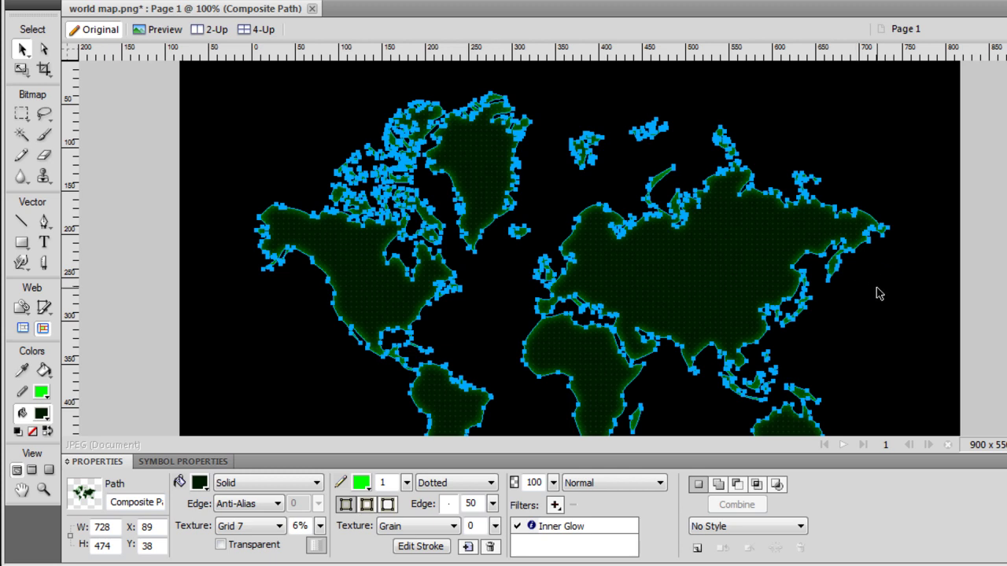
{"action": "left_click_drag", "start_coordinate": [724, 281], "coordinate": [818, 240]}
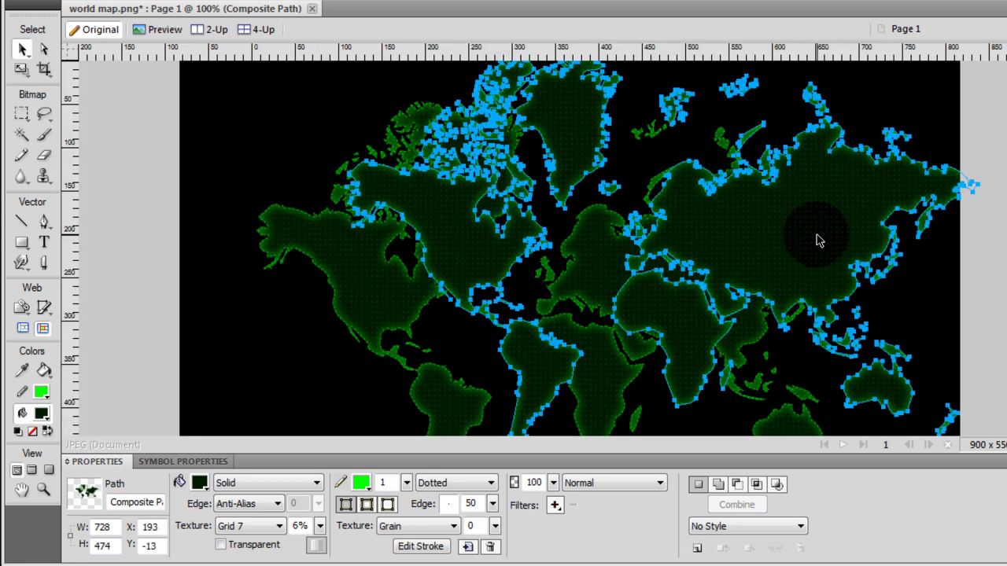
{"action": "key", "text": "ctrl+z"}
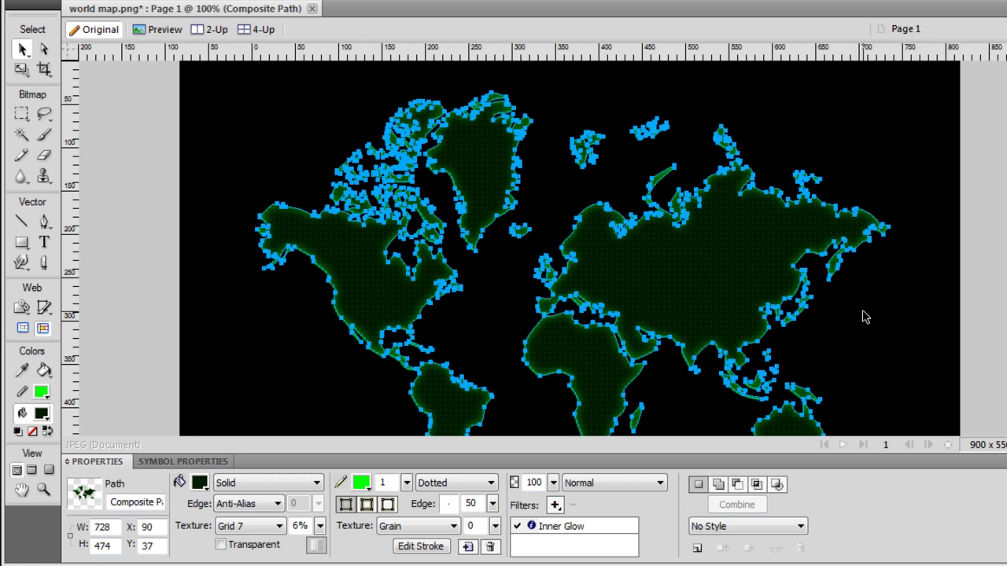
Duplicate the map path twice, offsetting each copy one pixel up and to the right, and group all three paths.
{"action": "left_click", "coordinate": [863, 312]}
{"action": "left_click", "coordinate": [758, 280]}
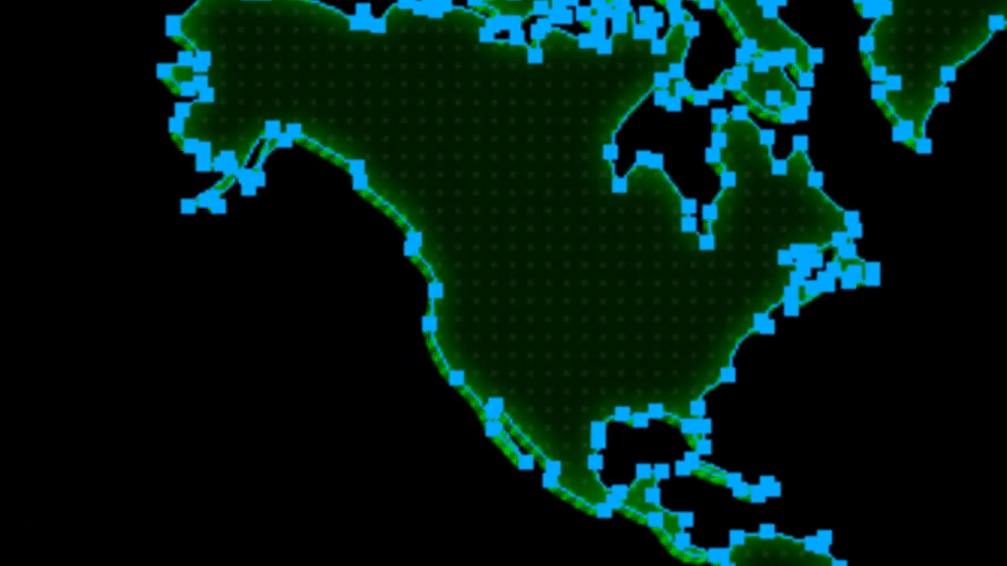
{"action": "left_click", "coordinate": [936, 315]}
{"action": "left_click_drag", "start_coordinate": [922, 182], "coordinate": [809, 239]}
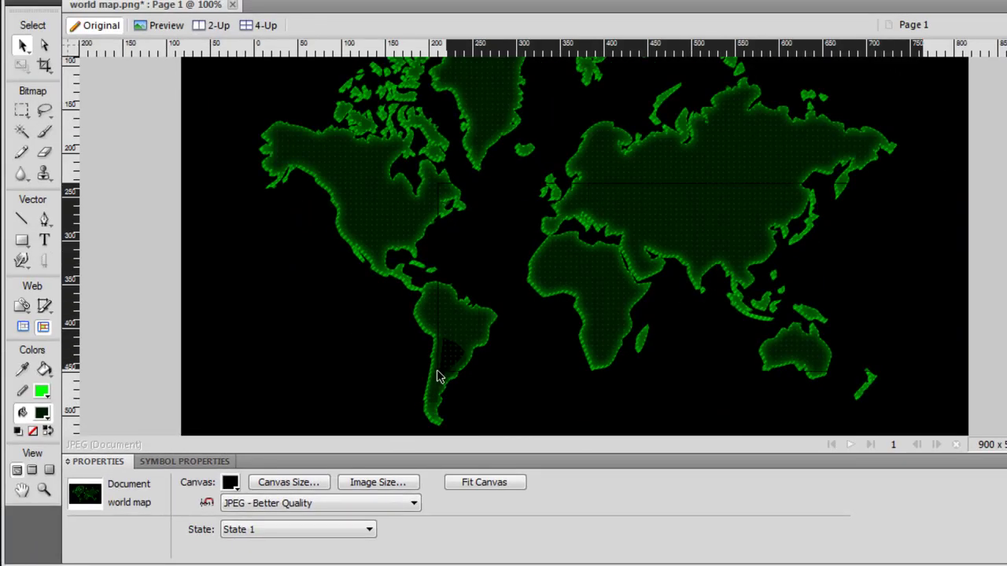
{"action": "key", "text": "ctrl+a"}
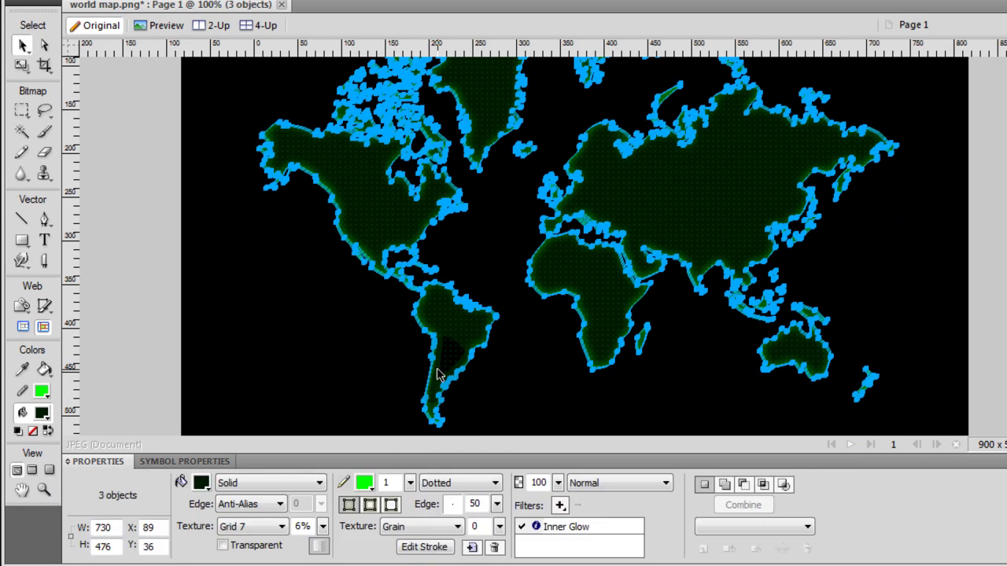
{"action": "key", "text": "ctrl+g"}
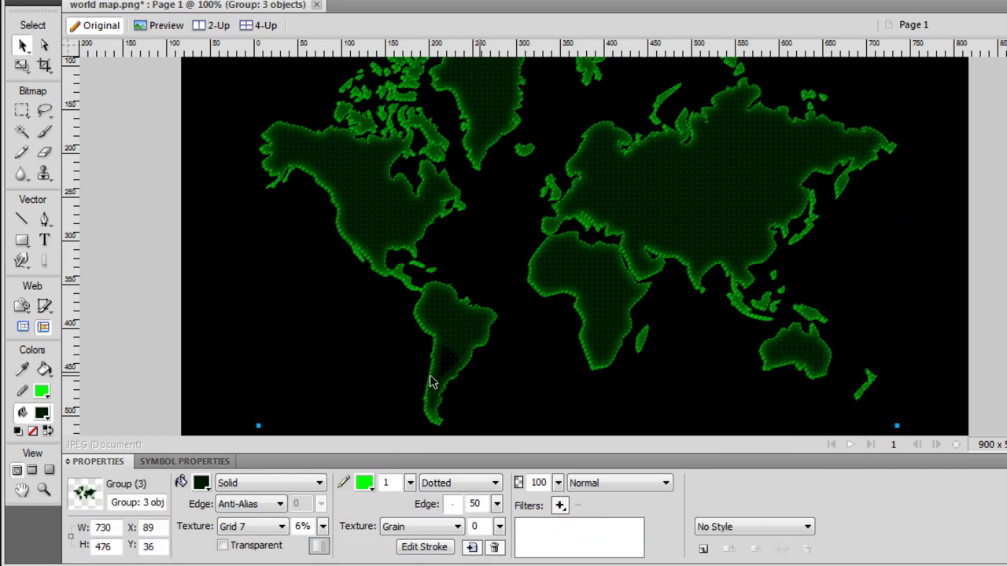
Move the grouped map to about X 86, Y 46 so it sits centered on the canvas.
{"action": "scroll", "coordinate": [430, 381], "scroll_direction": "up", "scroll_amount": 2}
{"action": "left_click", "coordinate": [173, 326]}
{"action": "mouse_move", "coordinate": [373, 226]}
{"action": "left_mouse_down"}
{"action": "mouse_move", "coordinate": [276, 238]}
{"action": "mouse_move", "coordinate": [388, 226]}
{"action": "left_mouse_up"}
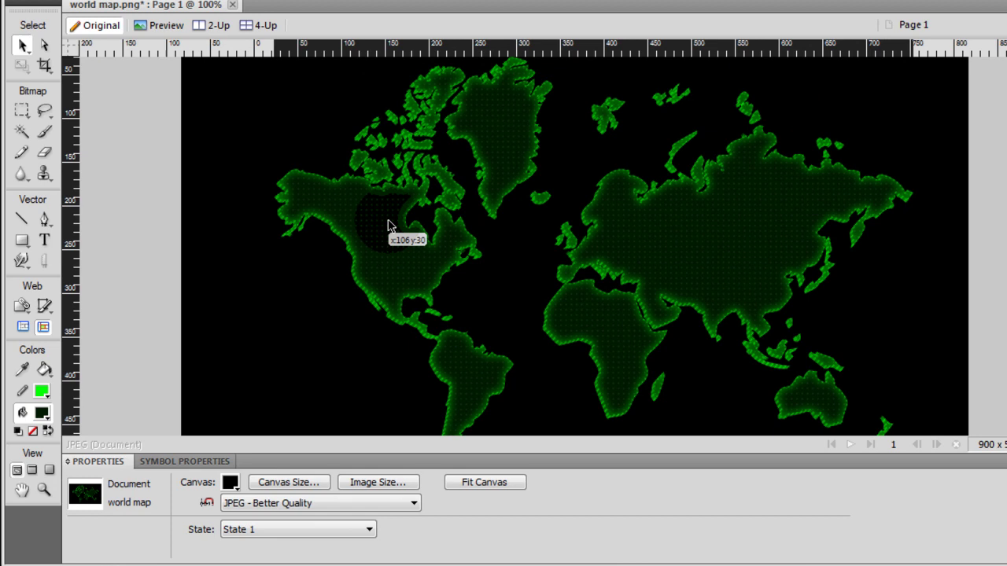
Draw a rectangle of about 905 × 561 pixels covering the whole canvas.
{"action": "key", "text": "ctrl+minus"}
{"action": "left_click", "coordinate": [21, 240]}
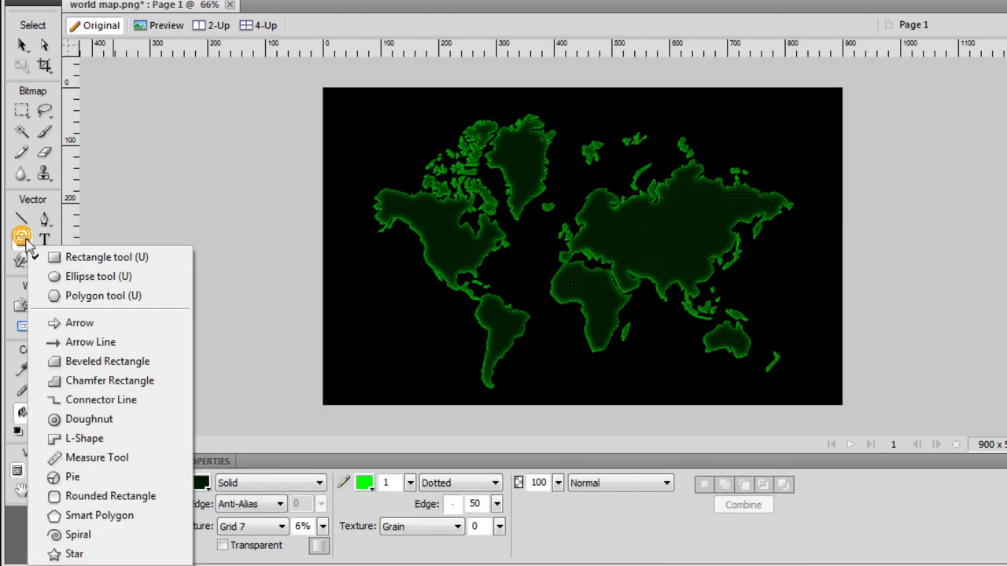
{"action": "left_click", "coordinate": [99, 257]}
{"action": "left_click_drag", "start_coordinate": [320, 83], "coordinate": [842, 407]}
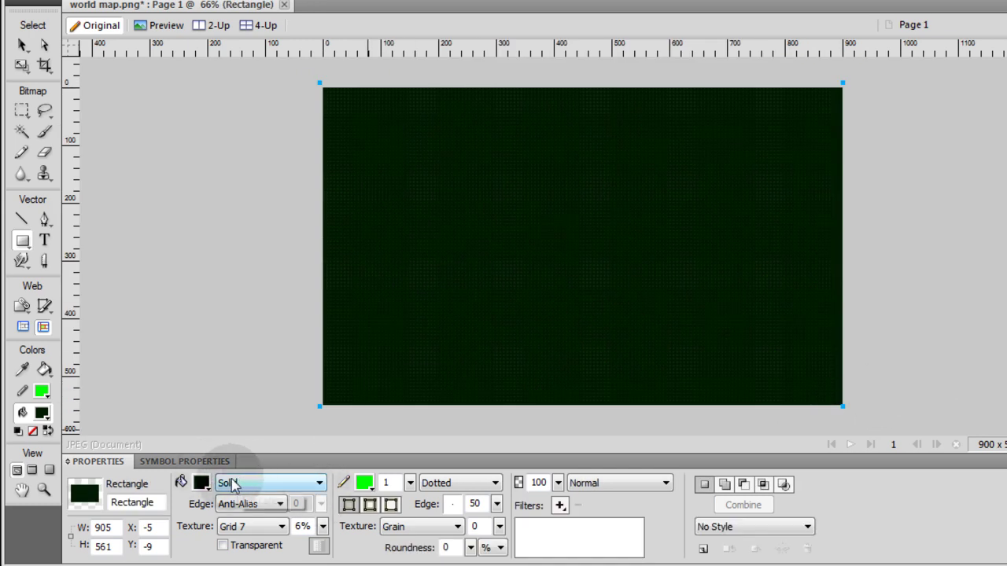
Set the rectangle's fill texture amount to 0 and change its fill to a Radial gradient.
{"action": "left_click_drag", "start_coordinate": [322, 526], "coordinate": [325, 559]}
{"action": "left_click", "coordinate": [202, 483]}
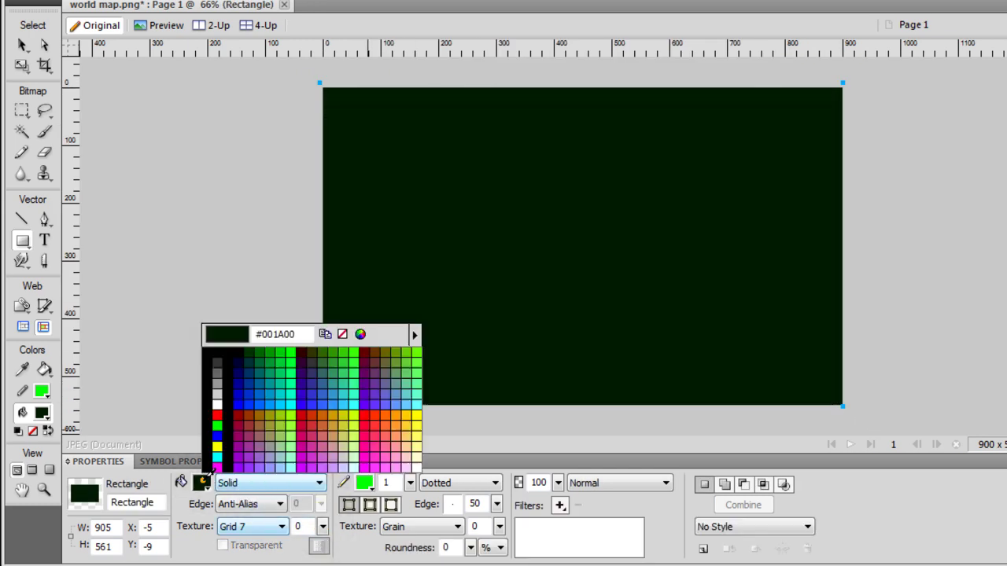
{"action": "left_click", "coordinate": [201, 483]}
{"action": "left_click", "coordinate": [248, 483]}
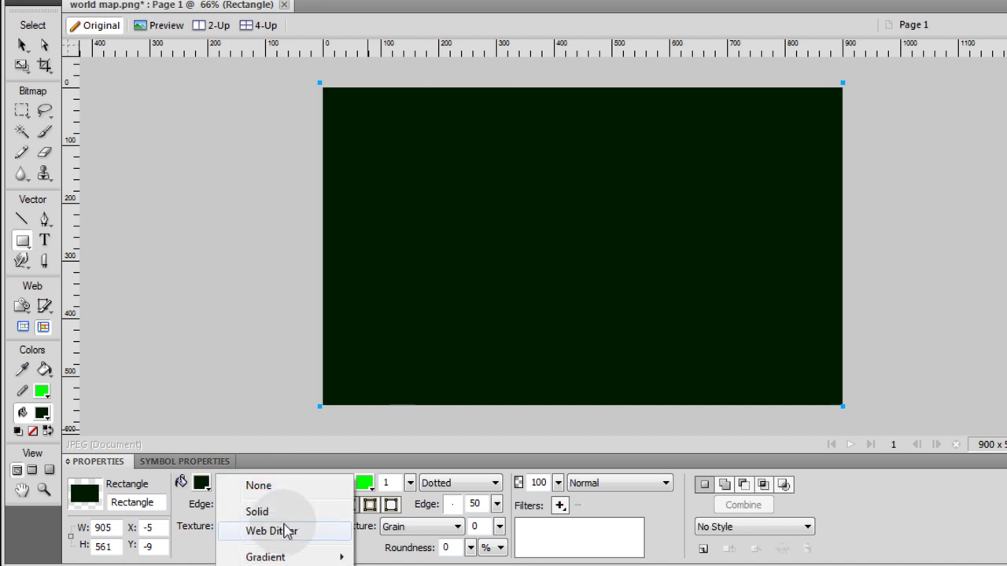
{"action": "mouse_move", "coordinate": [314, 557]}
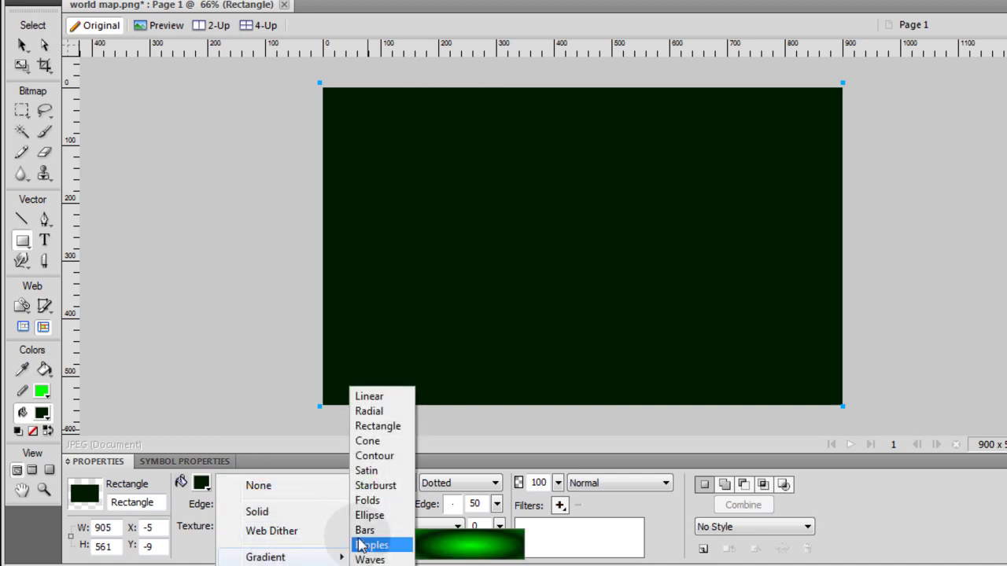
{"action": "left_click", "coordinate": [368, 410]}
Move the radial gradient's center just below the rectangle's bottom edge and extend its radius past the right edge.
{"action": "key", "text": "v"}
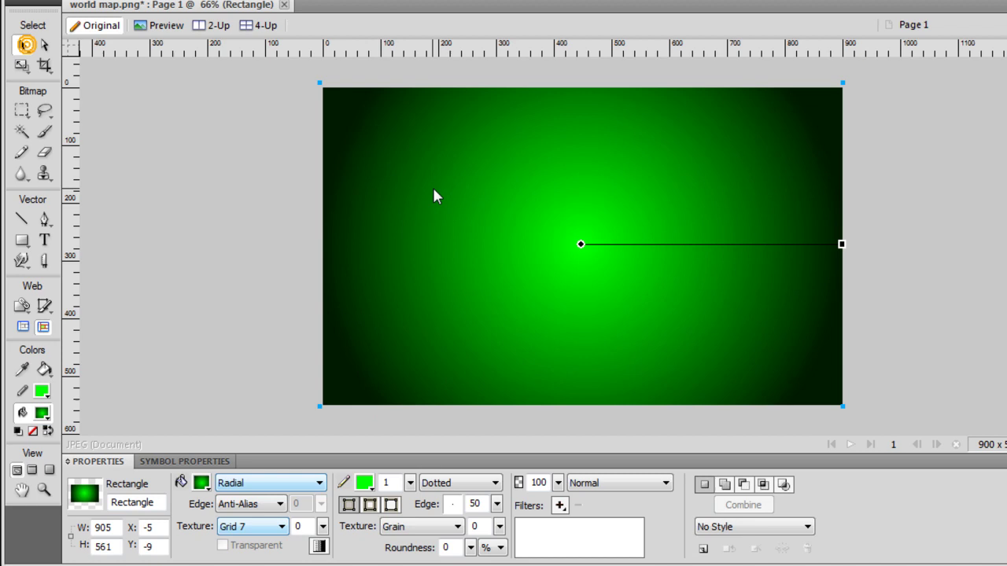
{"action": "left_click_drag", "start_coordinate": [582, 245], "coordinate": [571, 423]}
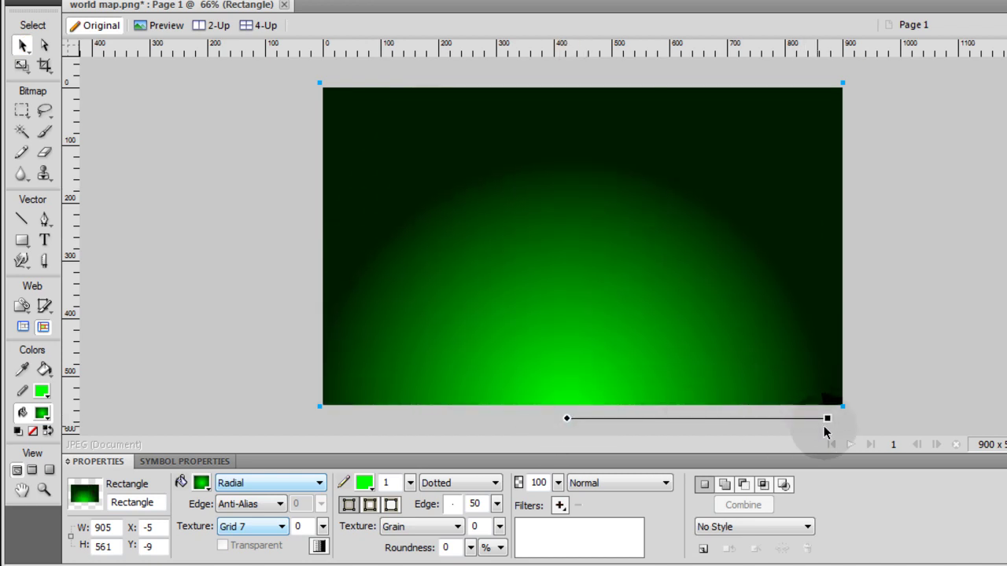
{"action": "left_click_drag", "start_coordinate": [827, 423], "coordinate": [889, 421]}
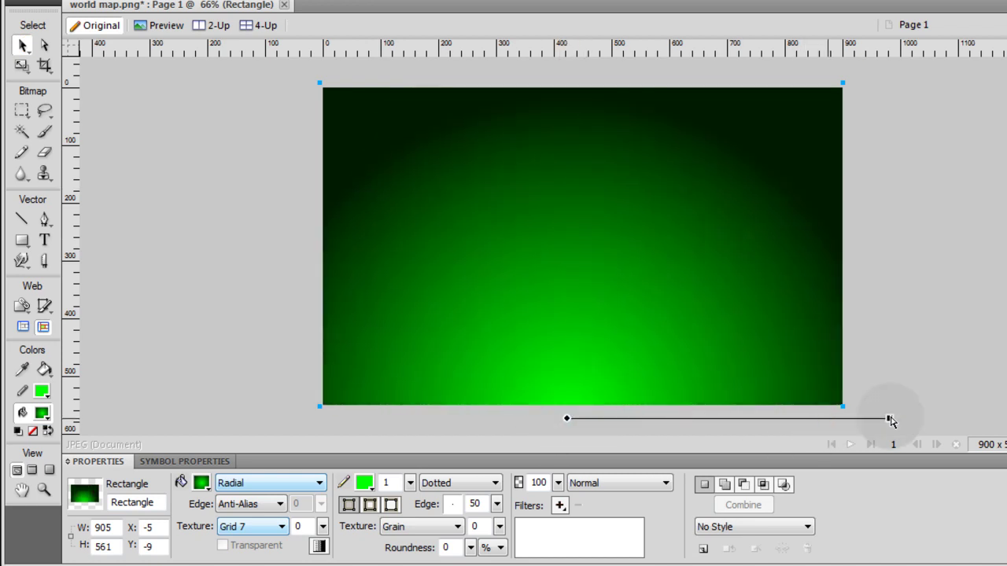
Set the gradient's inner color to dark gray and its outer color to black.
{"action": "left_click", "coordinate": [202, 483]}
{"action": "left_click", "coordinate": [211, 377]}
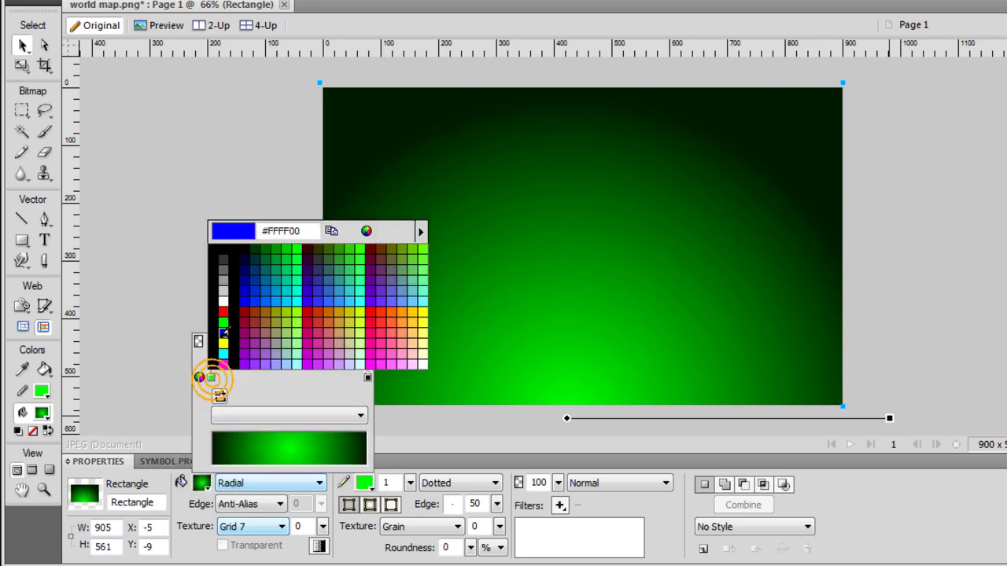
{"action": "left_click", "coordinate": [221, 261]}
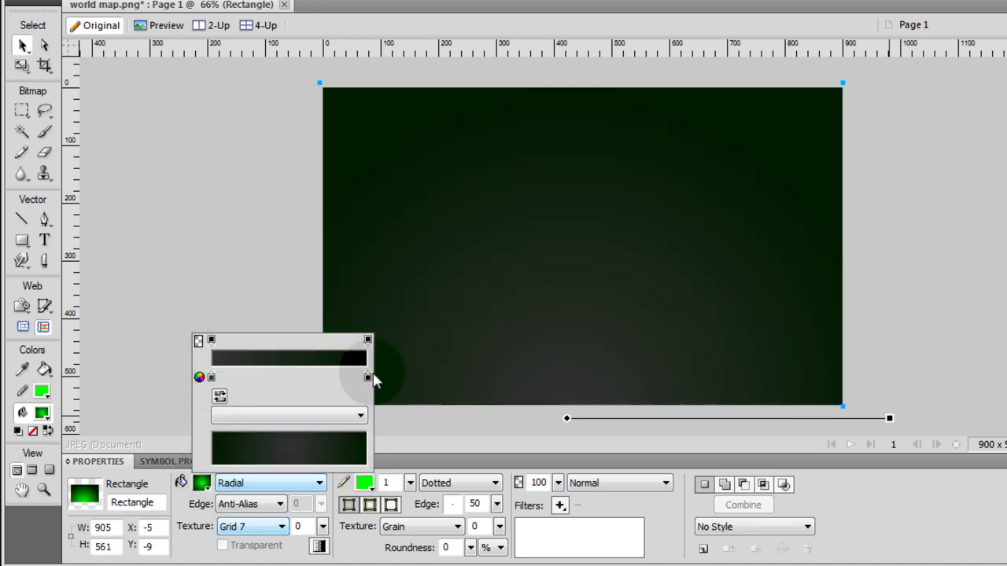
{"action": "left_click", "coordinate": [367, 377]}
{"action": "left_click", "coordinate": [369, 298]}
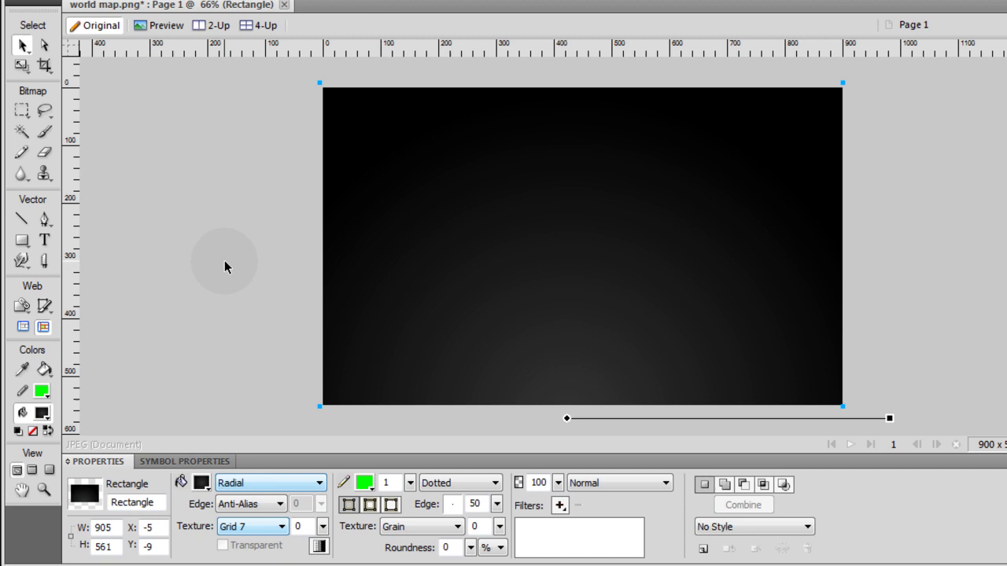
Send the gradient rectangle to the back, behind the map group.
{"action": "key", "text": "ctrl+shift+Down"}
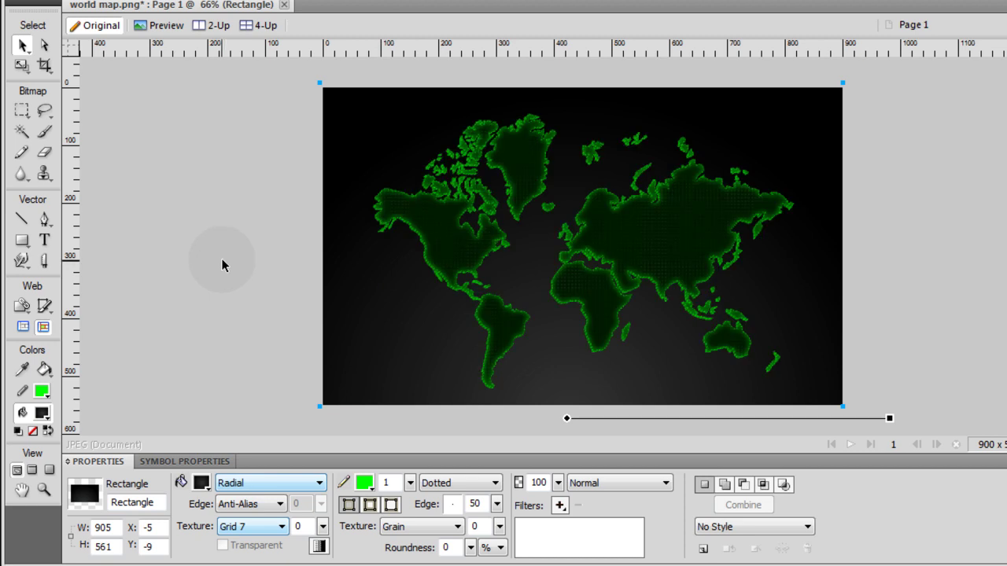
{"action": "key", "text": "ctrl+="}
{"action": "key", "text": "ctrl+="}
{"action": "key", "text": "ctrl+-"}
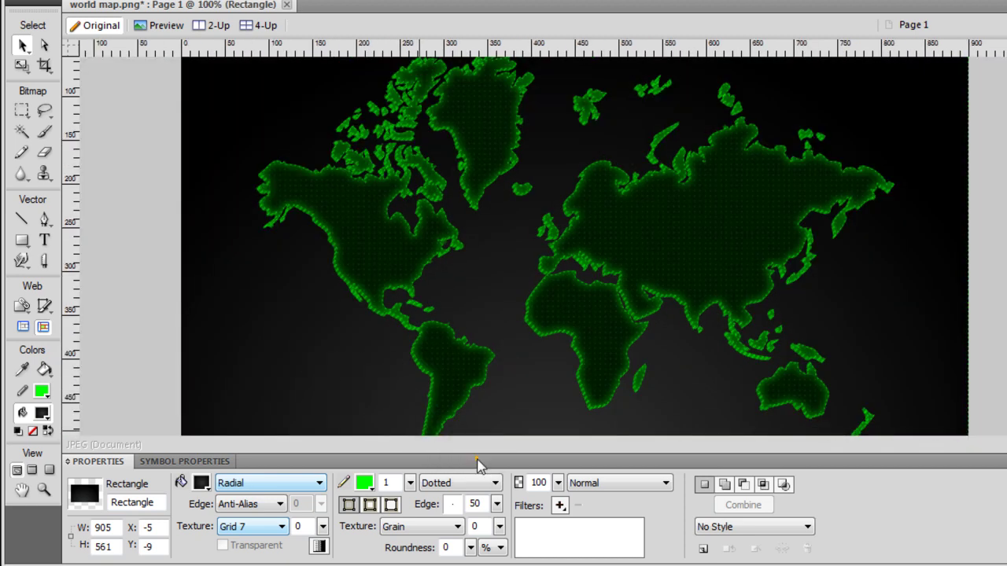
{"action": "left_click", "coordinate": [478, 464]}
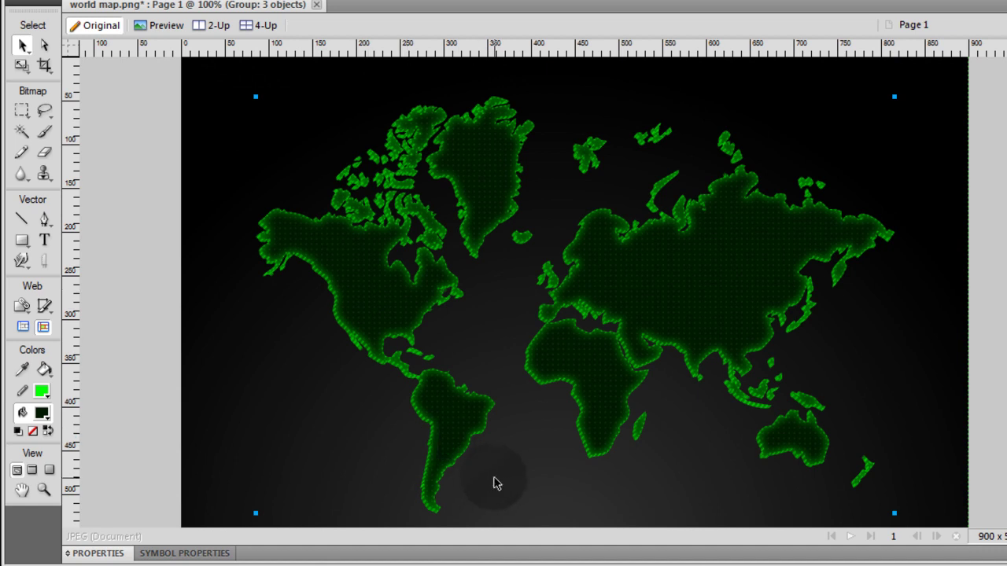
Add a black Drop Shadow to the map group with distance 4, opacity 100% and softness 2.
{"action": "left_click", "coordinate": [545, 554]}
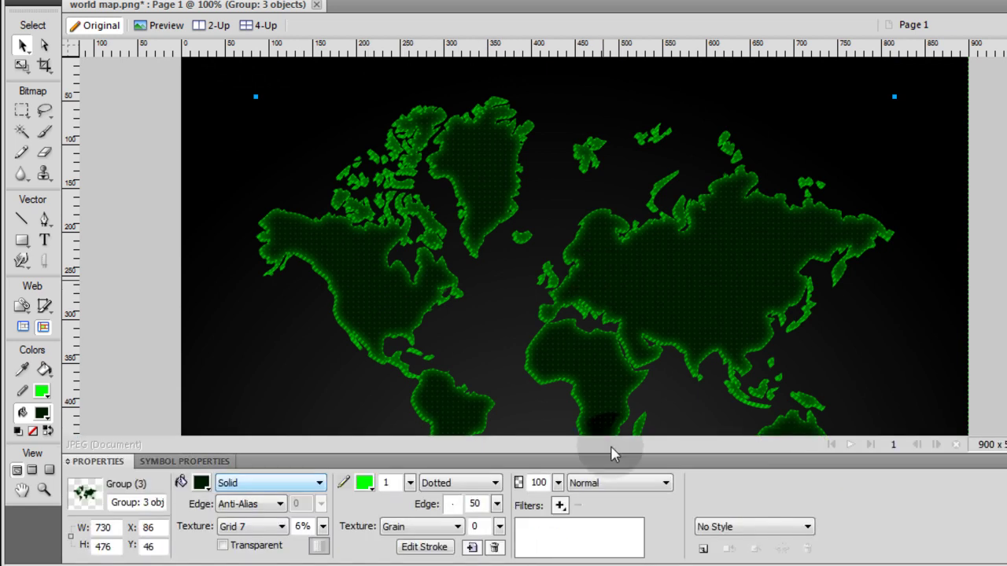
{"action": "left_click", "coordinate": [560, 506]}
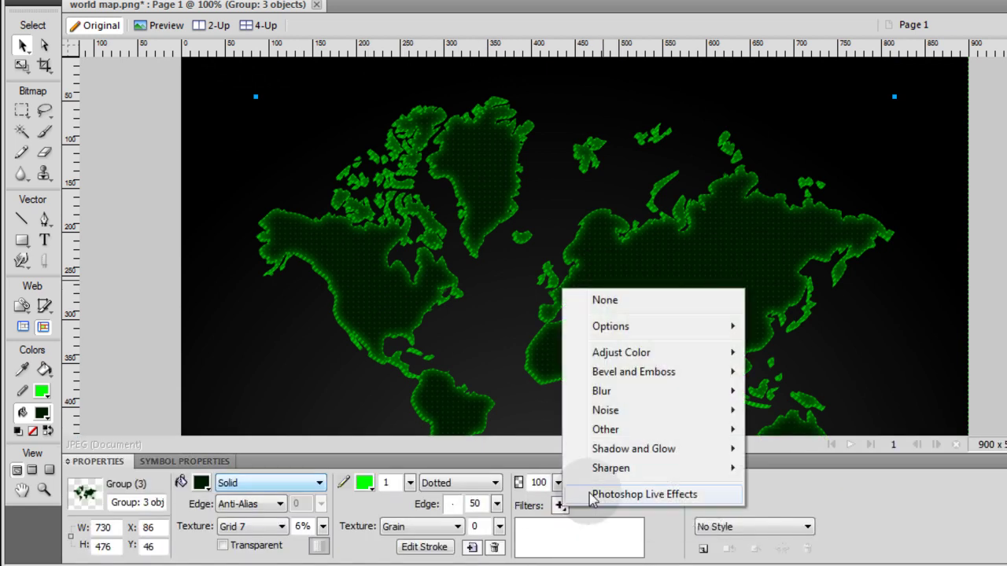
{"action": "mouse_move", "coordinate": [719, 449]}
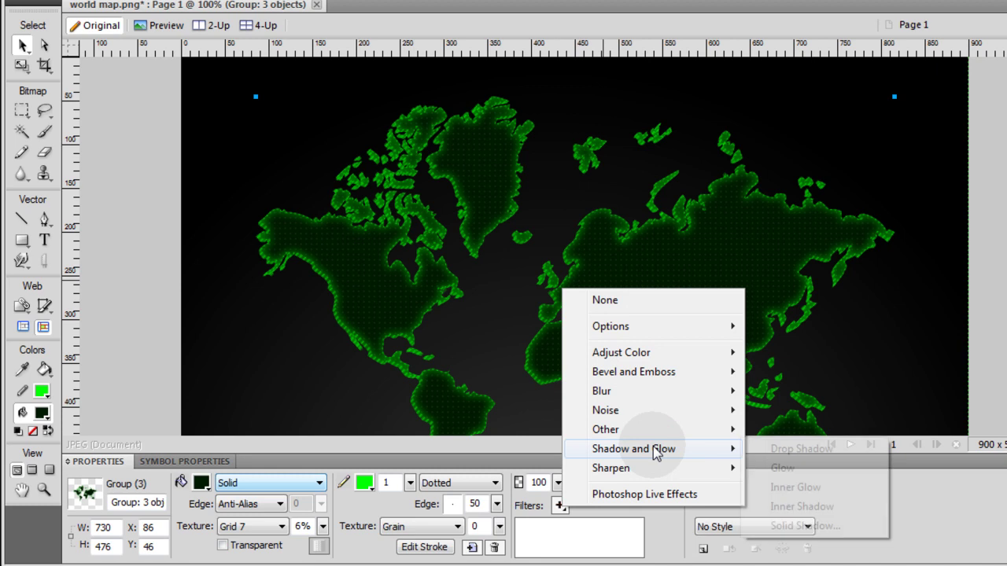
{"action": "left_click", "coordinate": [810, 448]}
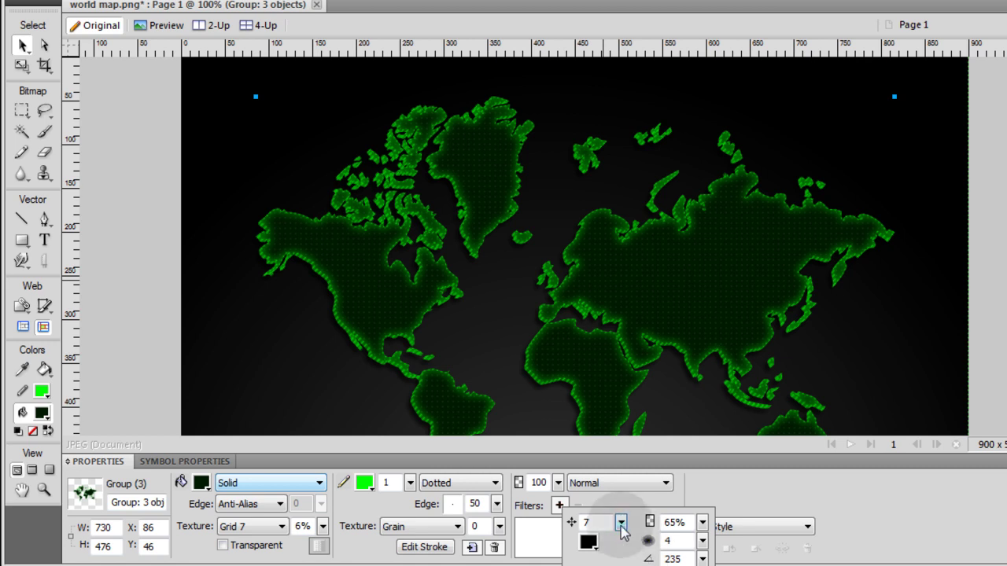
{"action": "left_click_drag", "start_coordinate": [620, 525], "coordinate": [621, 530]}
{"action": "left_click_drag", "start_coordinate": [702, 540], "coordinate": [703, 472]}
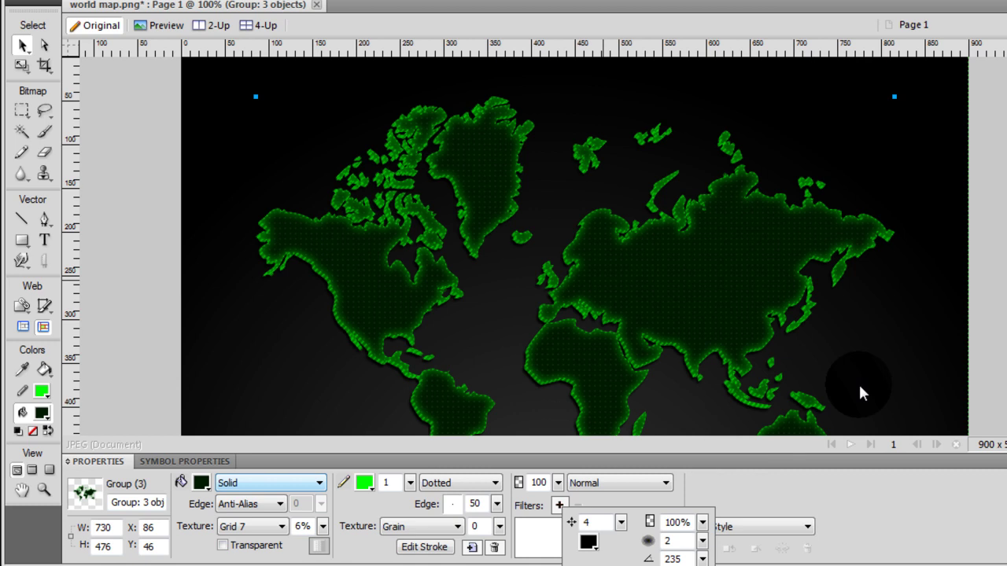
{"action": "left_click", "coordinate": [989, 316]}
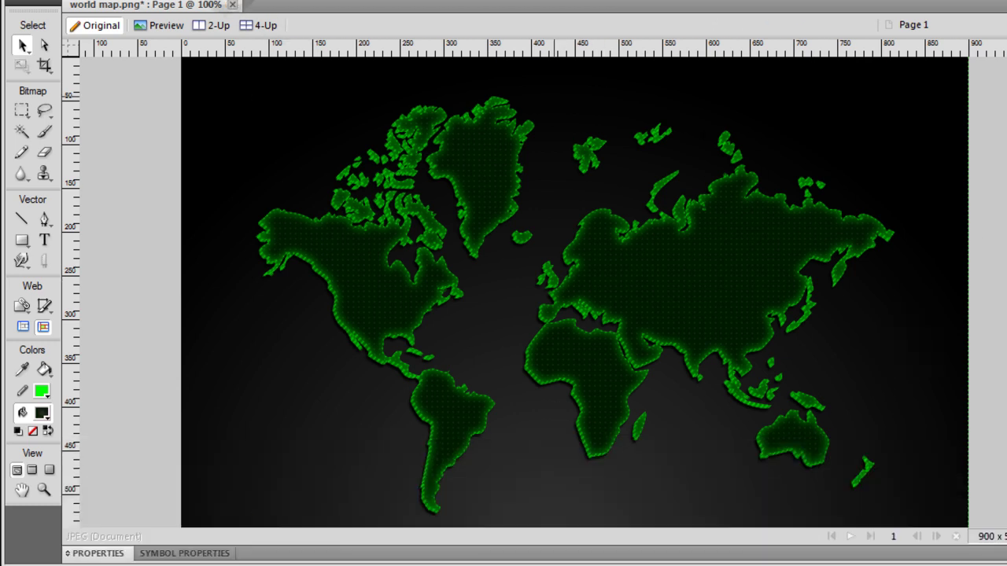
{"action": "left_click", "coordinate": [157, 0]}
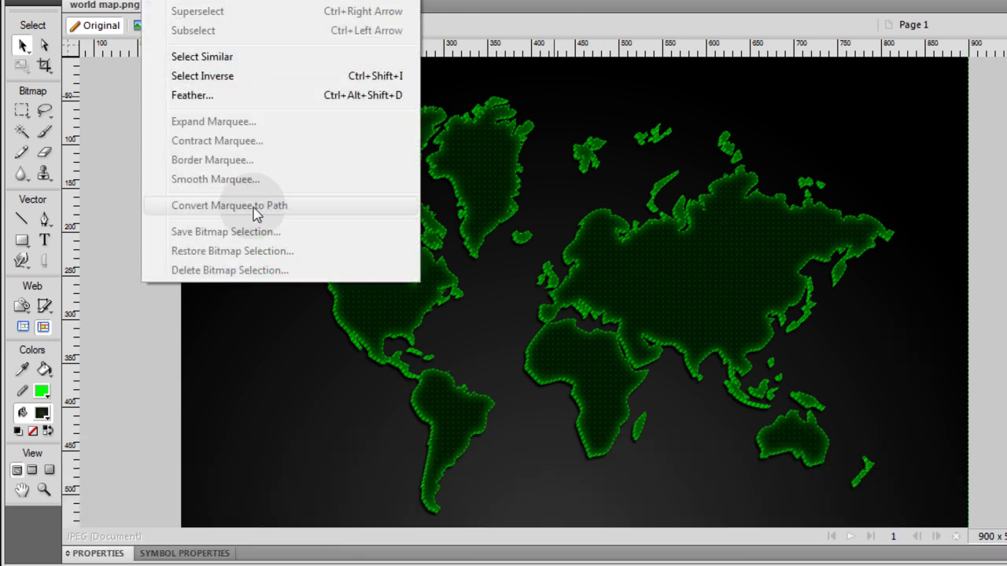
{"action": "left_click", "coordinate": [167, 334]}
{"action": "left_click", "coordinate": [690, 271]}
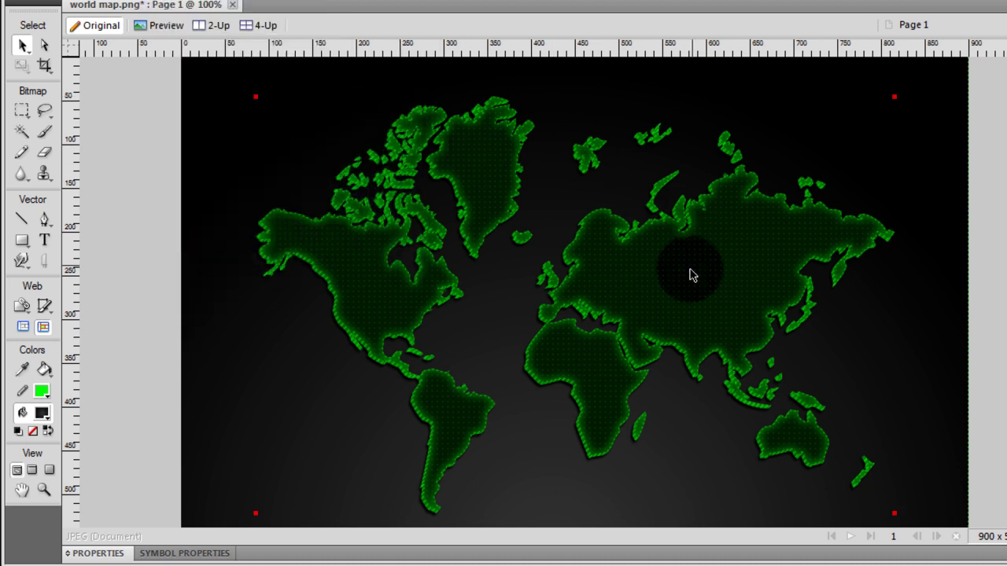